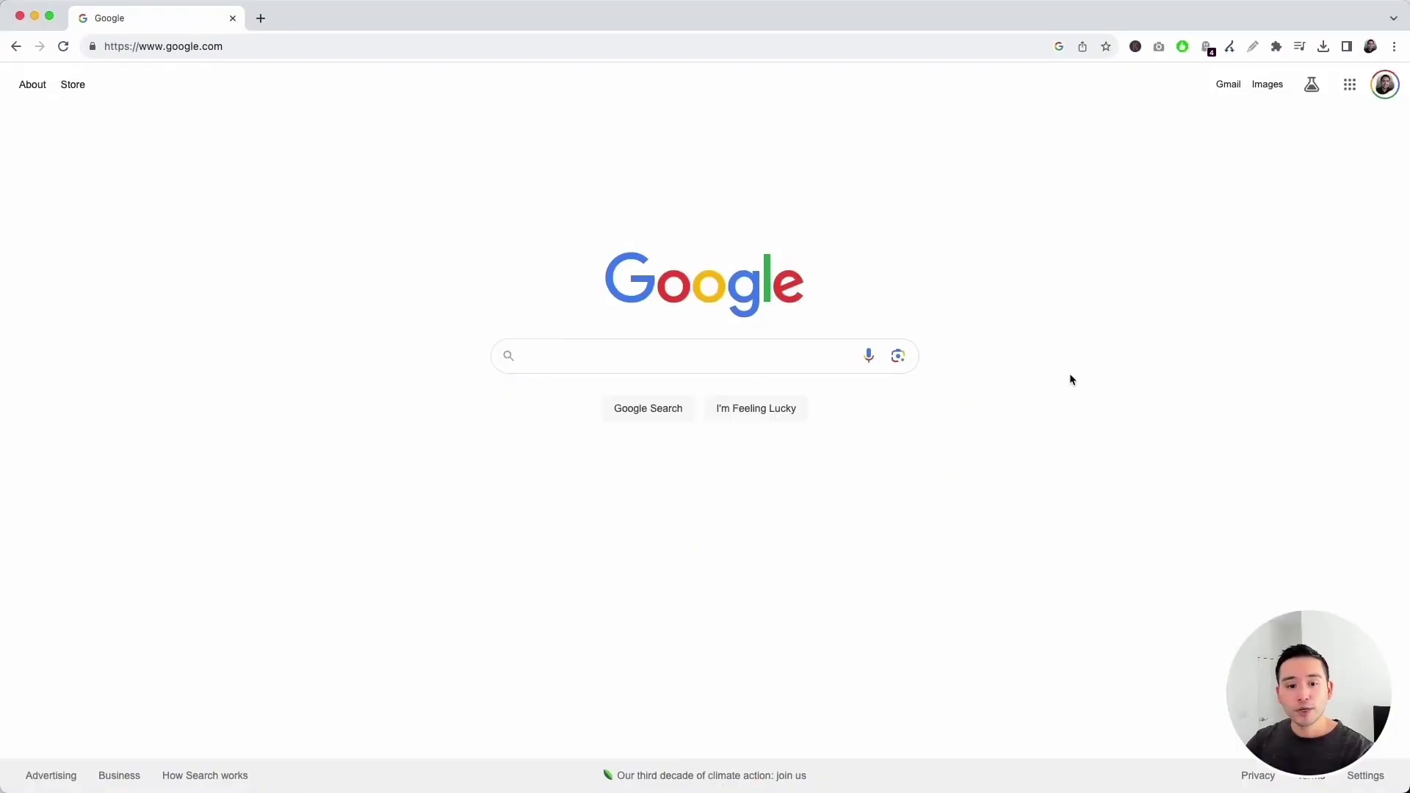
Step: Launch the Bulk Keywords Data tool from the Keywords Everywhere extension menu
{"action": "left_click", "coordinate": [1136, 47]}
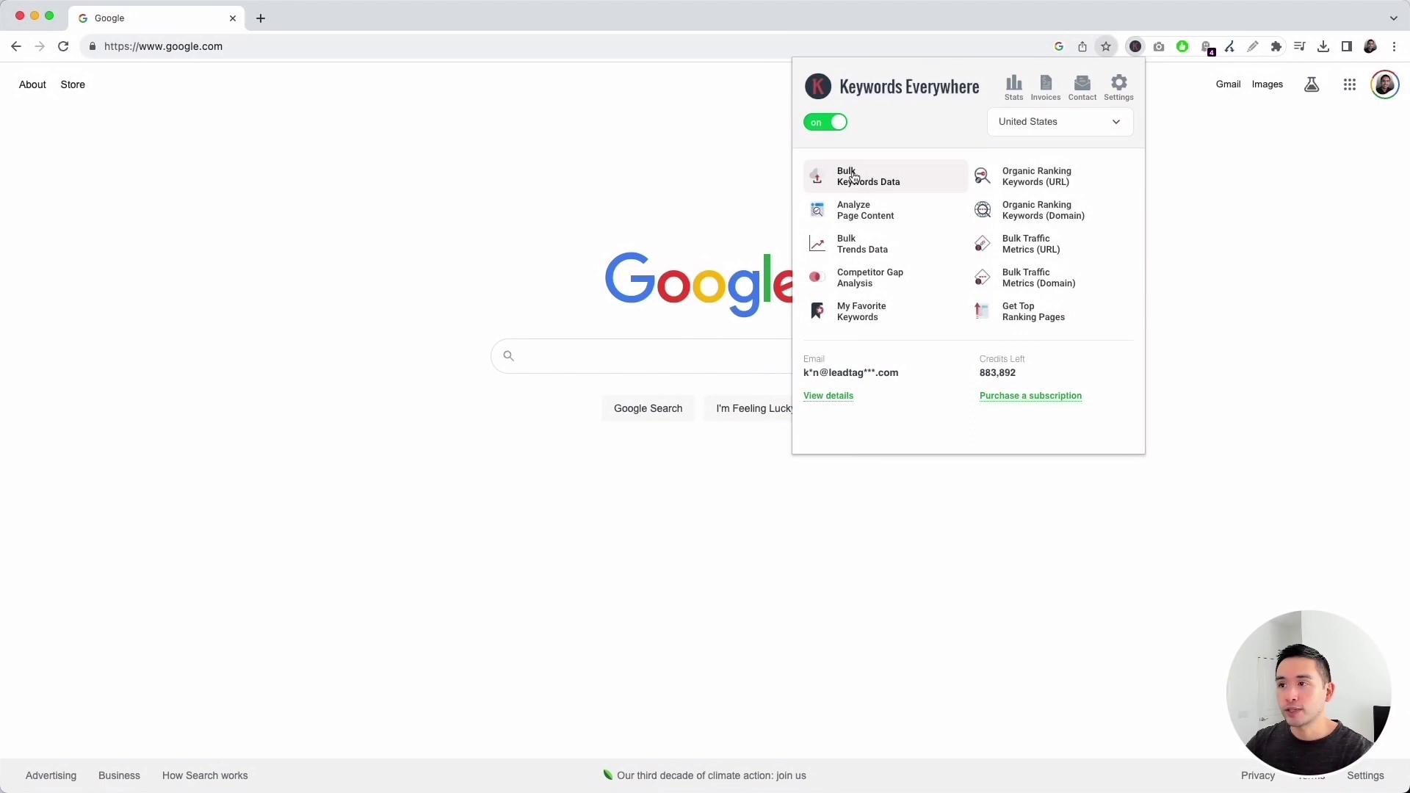
{"action": "left_click", "coordinate": [873, 189]}
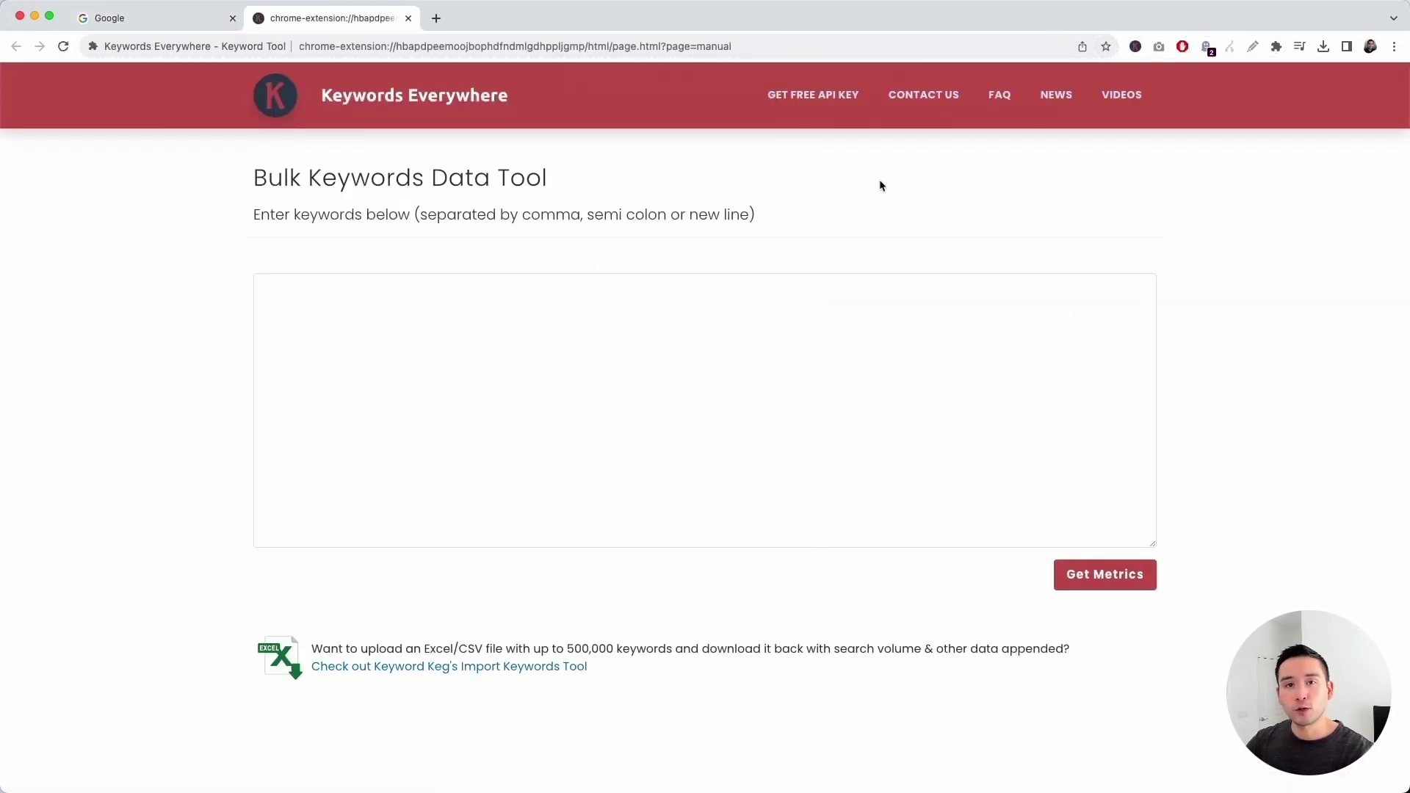
{"action": "left_click", "coordinate": [367, 324]}
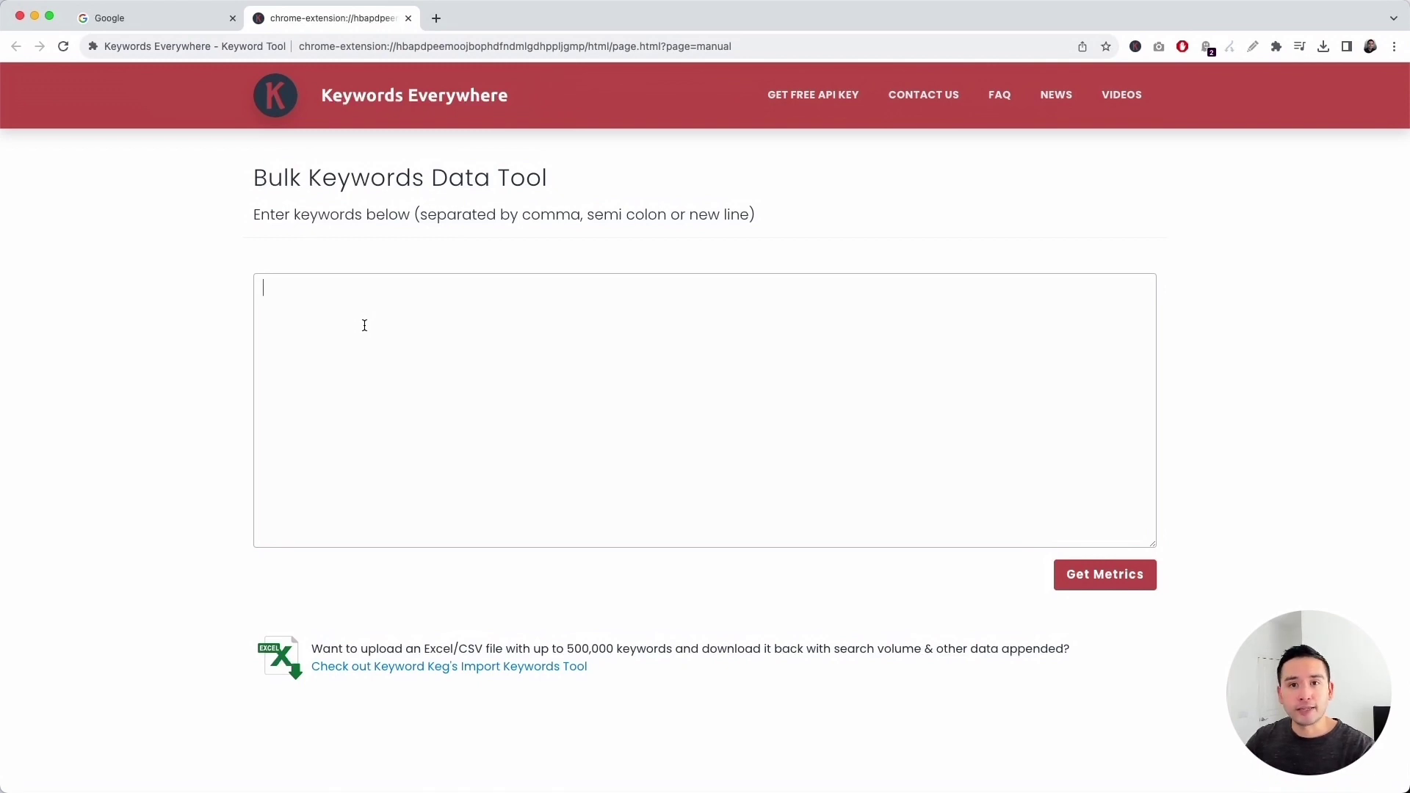
Step: Copy the 40 running-shoe keywords (A2:A41) from the Excel spreadsheet
{"action": "key", "text": "super+Tab"}
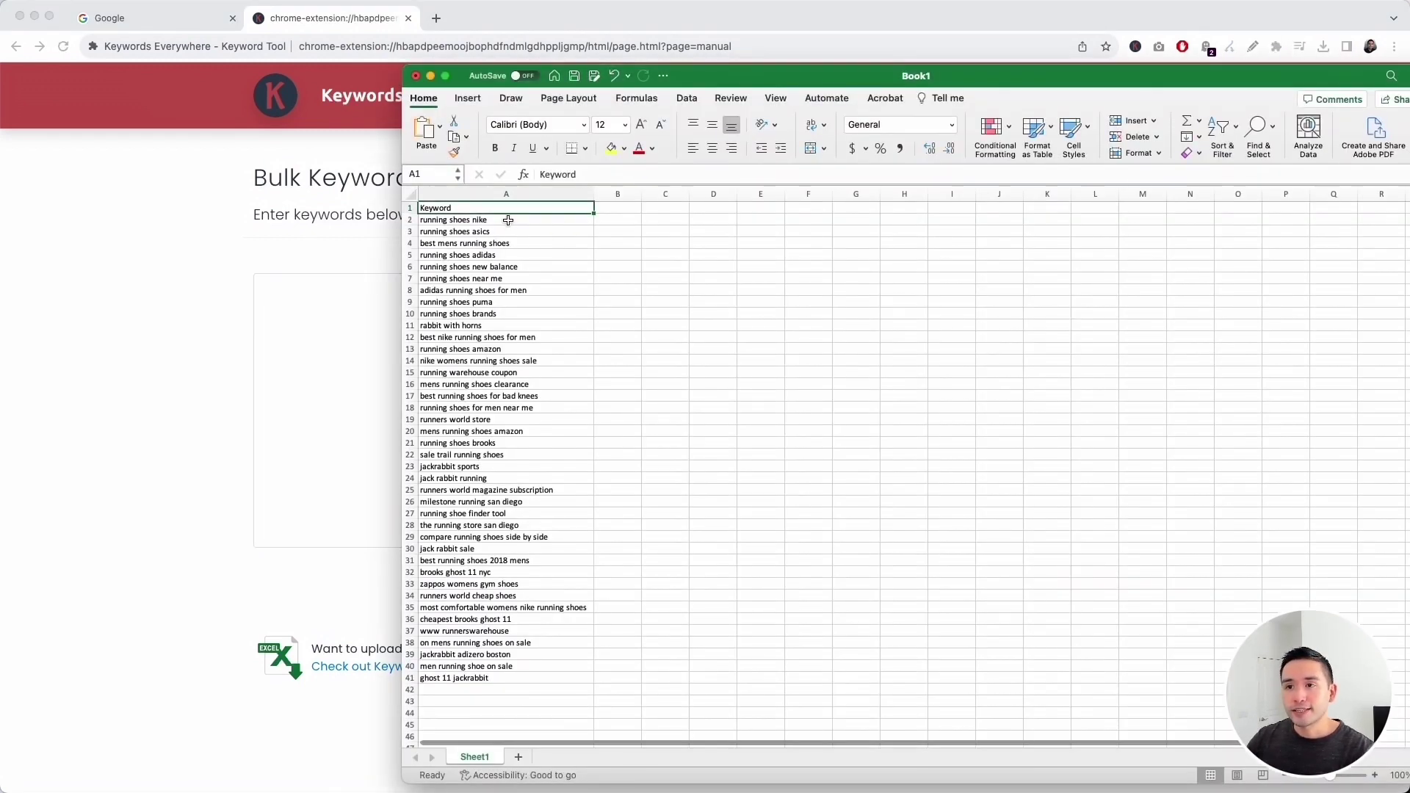
{"action": "left_click_drag", "start_coordinate": [507, 221], "coordinate": [540, 676]}
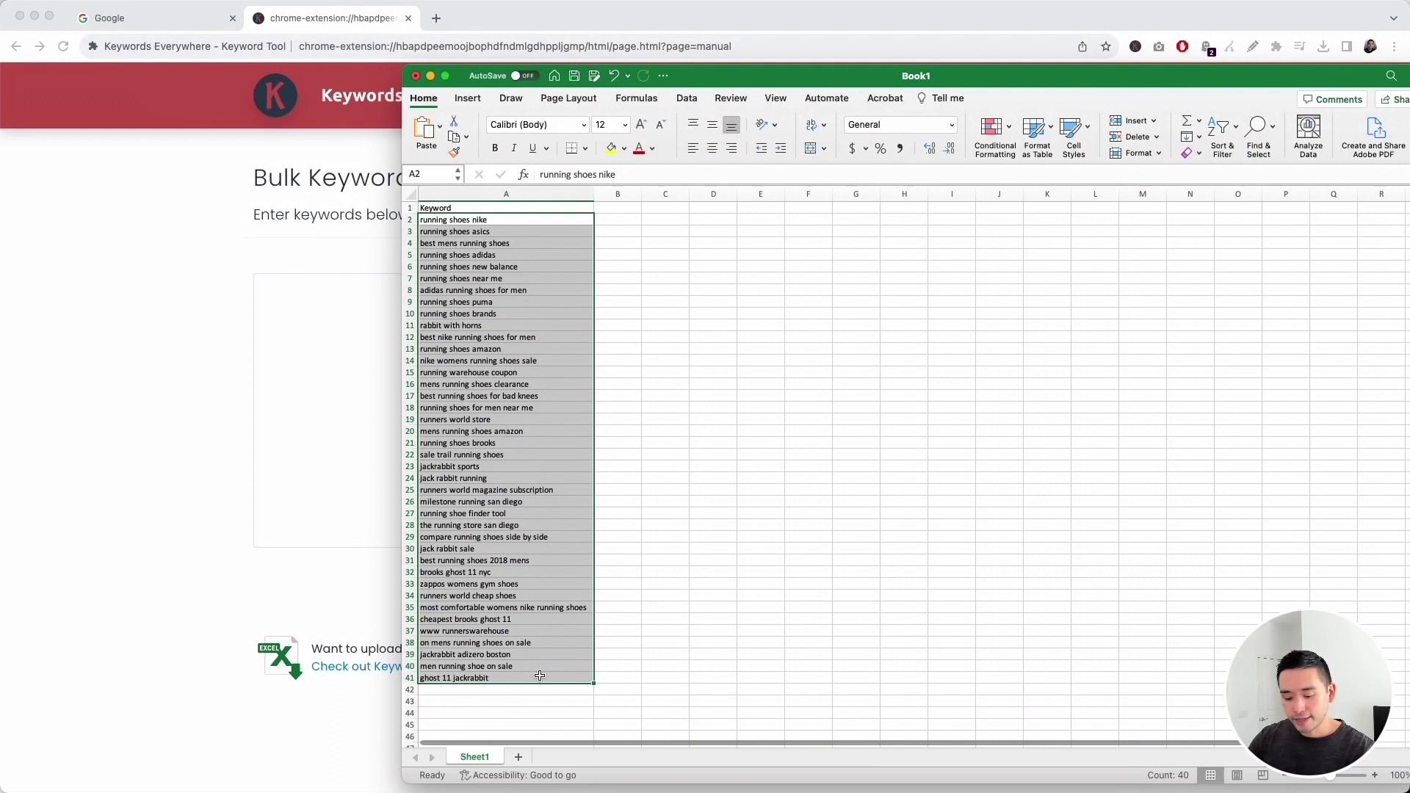
{"action": "key", "text": "super+c"}
Step: Paste the copied running-shoe keyword list into the tool's keyword box
{"action": "left_click", "coordinate": [312, 361]}
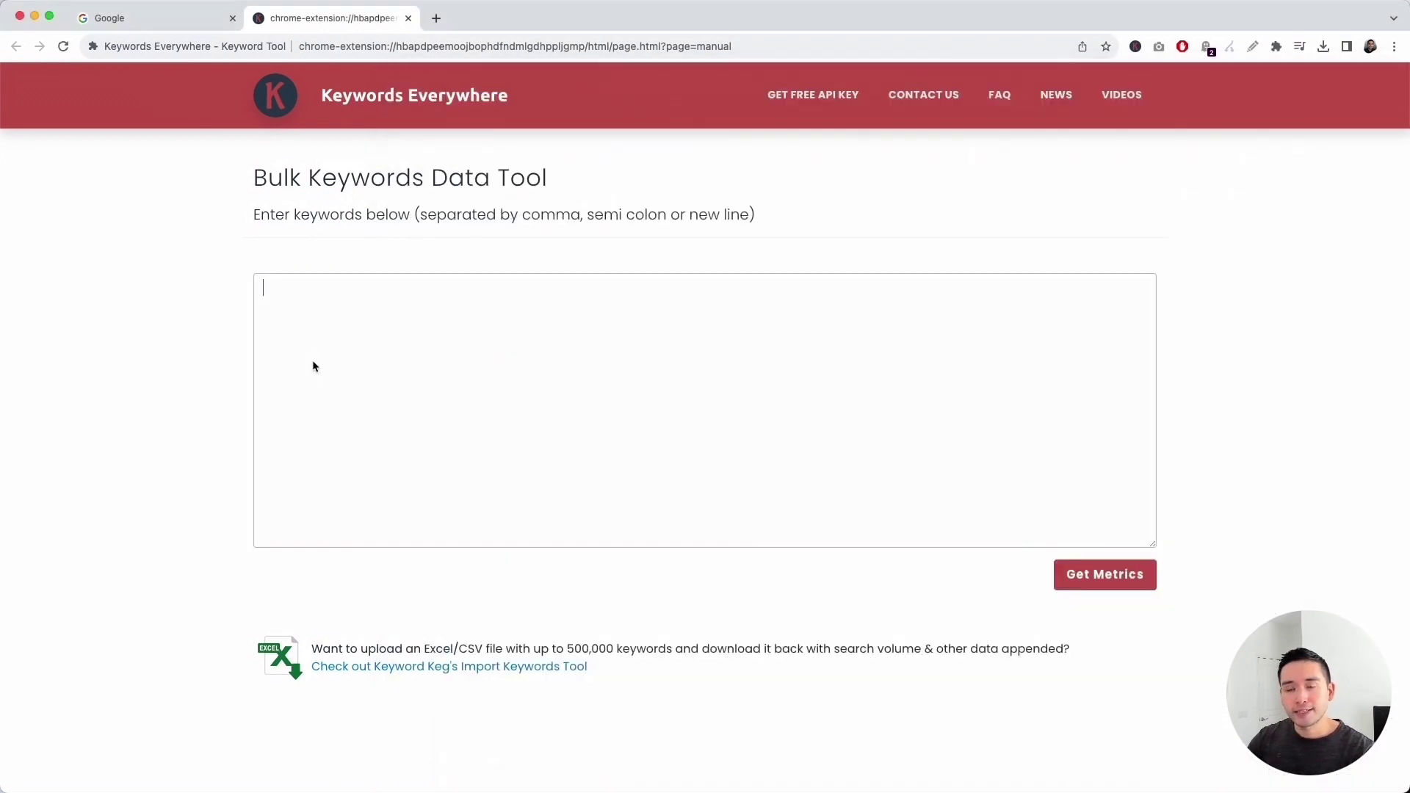
{"action": "key", "text": "super+v"}
{"action": "scroll", "coordinate": [366, 528], "scroll_direction": "up", "scroll_amount": 1}
{"action": "scroll", "coordinate": [366, 529], "scroll_direction": "up", "scroll_amount": 1}
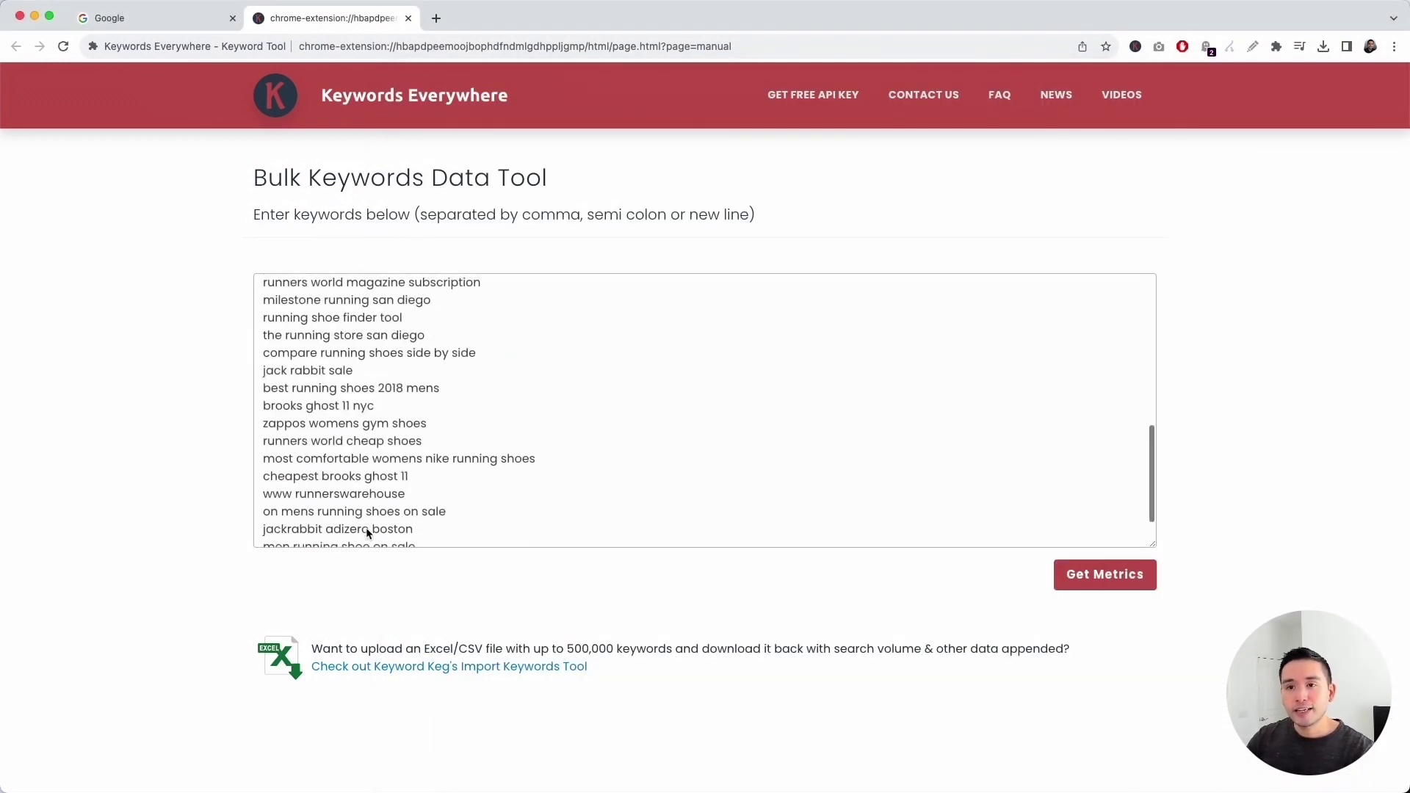
{"action": "scroll", "coordinate": [366, 528], "scroll_direction": "up", "scroll_amount": 1}
{"action": "scroll", "coordinate": [366, 532], "scroll_direction": "up", "scroll_amount": 3}
{"action": "scroll", "coordinate": [366, 532], "scroll_direction": "up", "scroll_amount": 3}
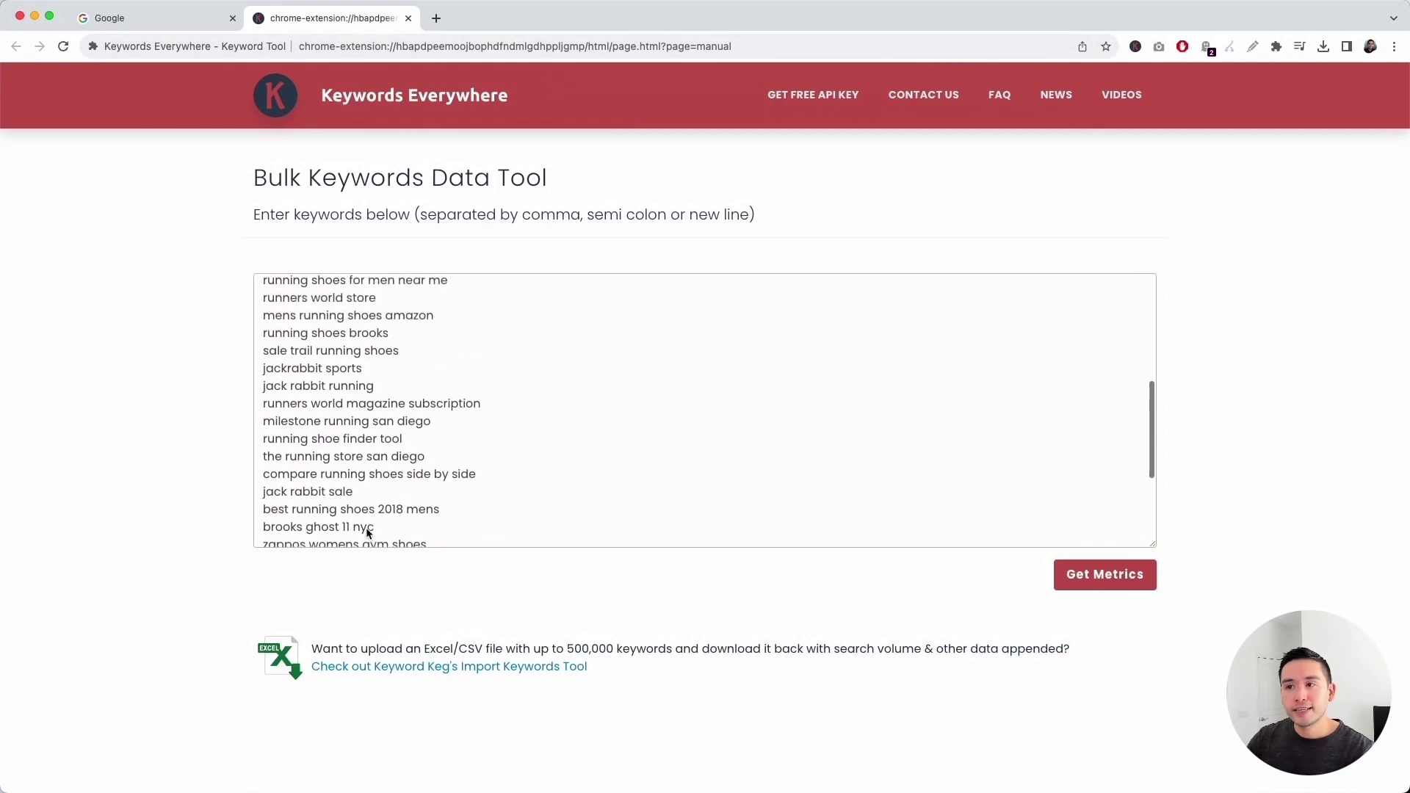
{"action": "scroll", "coordinate": [366, 533], "scroll_direction": "up", "scroll_amount": 2}
{"action": "scroll", "coordinate": [366, 532], "scroll_direction": "up", "scroll_amount": 3}
{"action": "scroll", "coordinate": [366, 533], "scroll_direction": "up", "scroll_amount": 2}
{"action": "scroll", "coordinate": [366, 532], "scroll_direction": "up", "scroll_amount": 3}
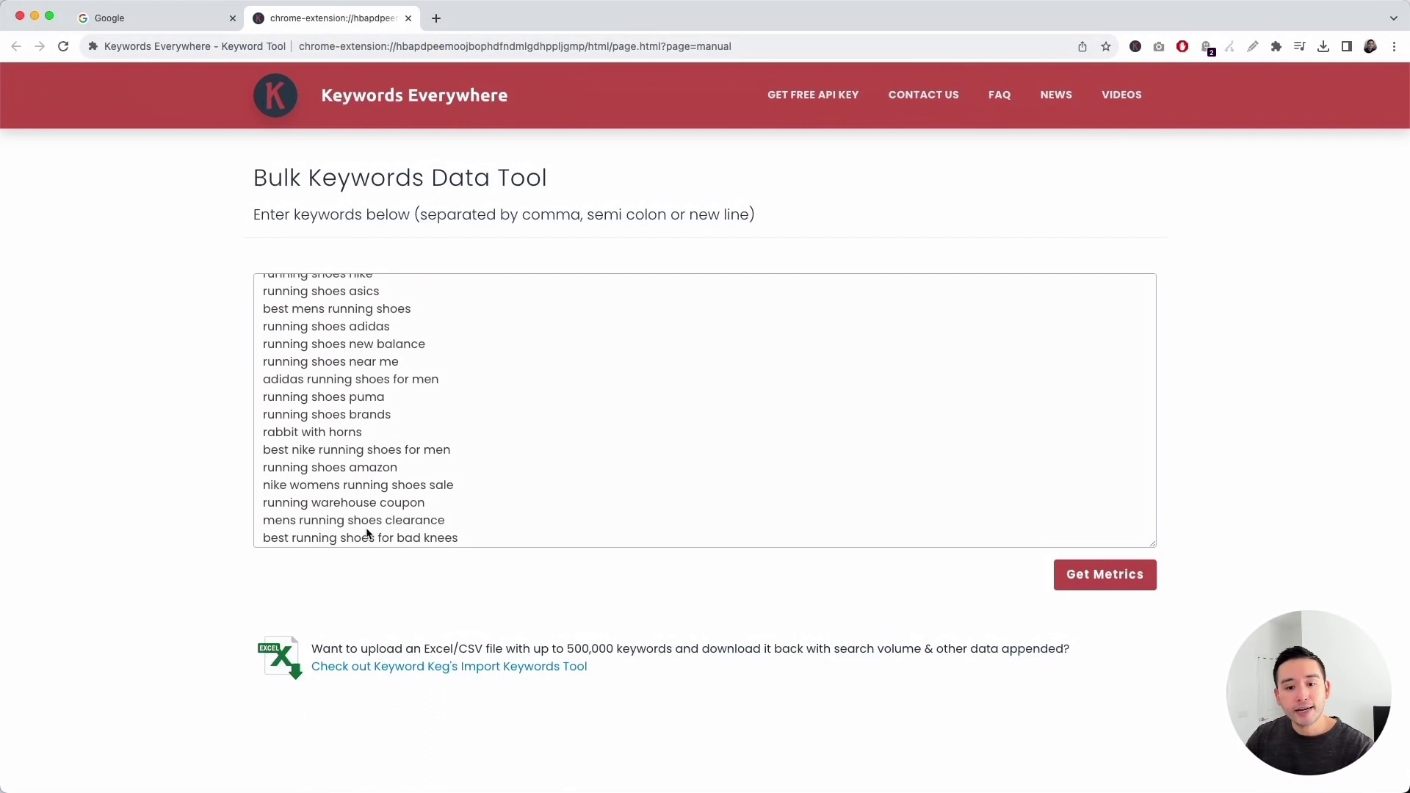
{"action": "scroll", "coordinate": [368, 534], "scroll_direction": "up", "scroll_amount": 1}
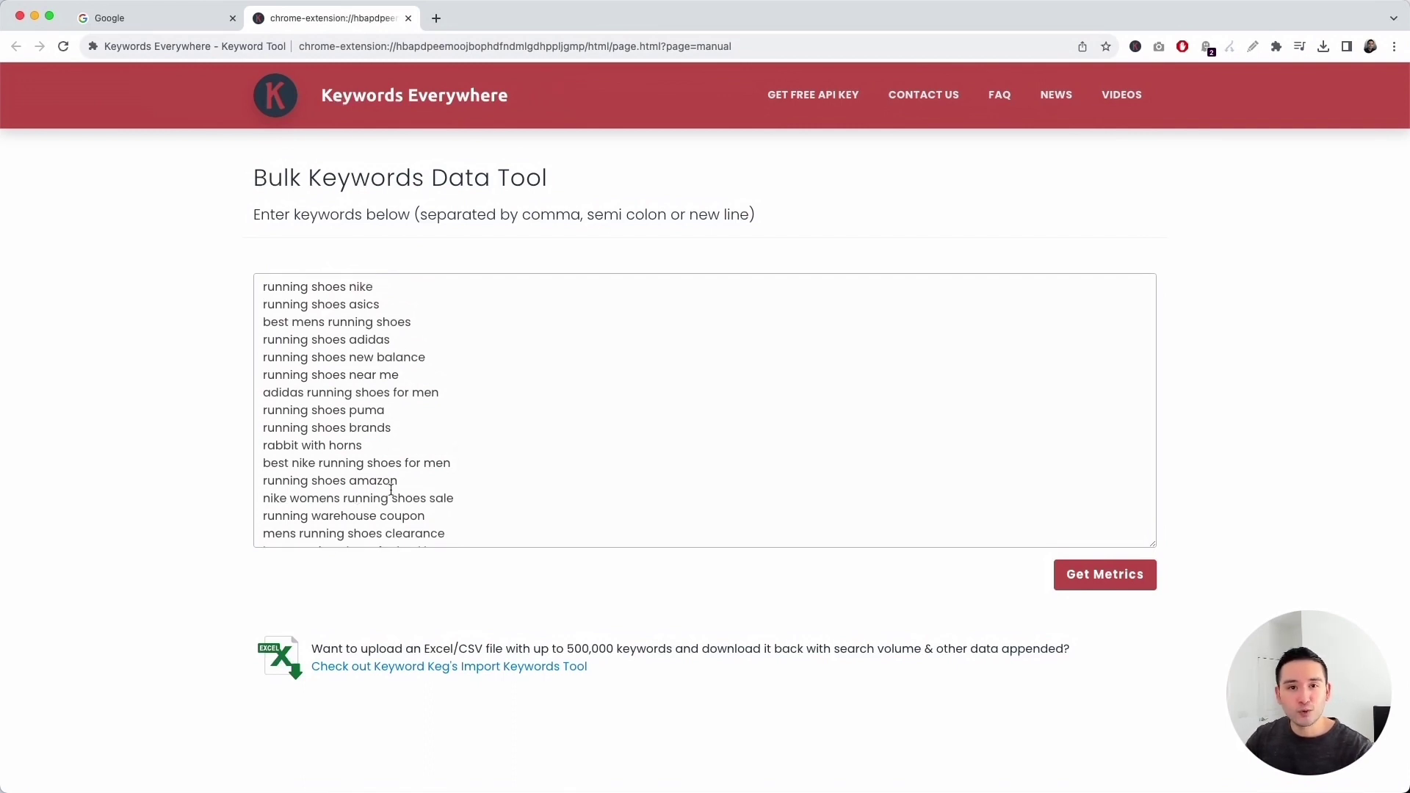
Step: Run Get Metrics to fetch volume, CPC, competition and trend for all pasted keywords
{"action": "left_click", "coordinate": [420, 445]}
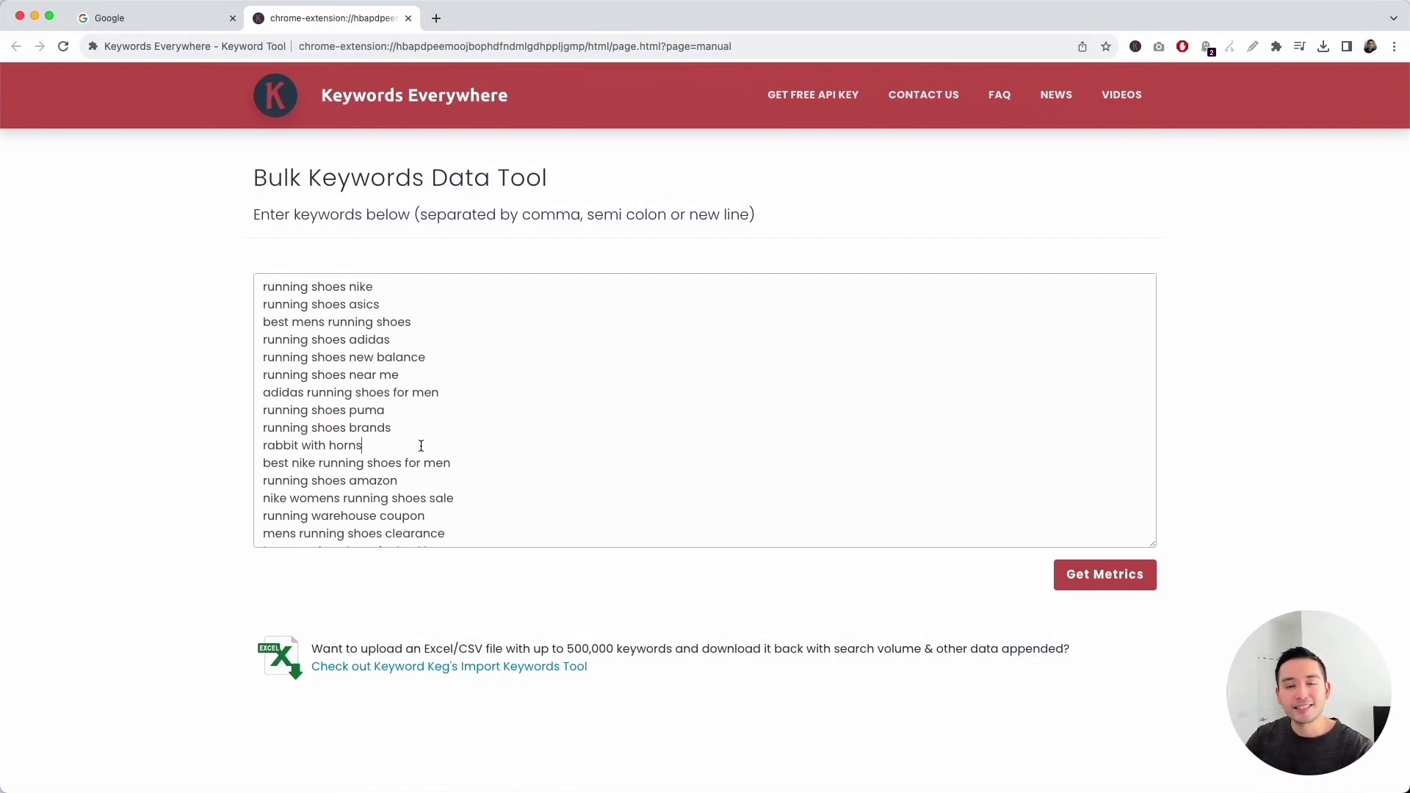
{"action": "left_click", "coordinate": [1098, 575]}
{"action": "scroll", "coordinate": [155, 354], "scroll_direction": "down", "scroll_amount": 2}
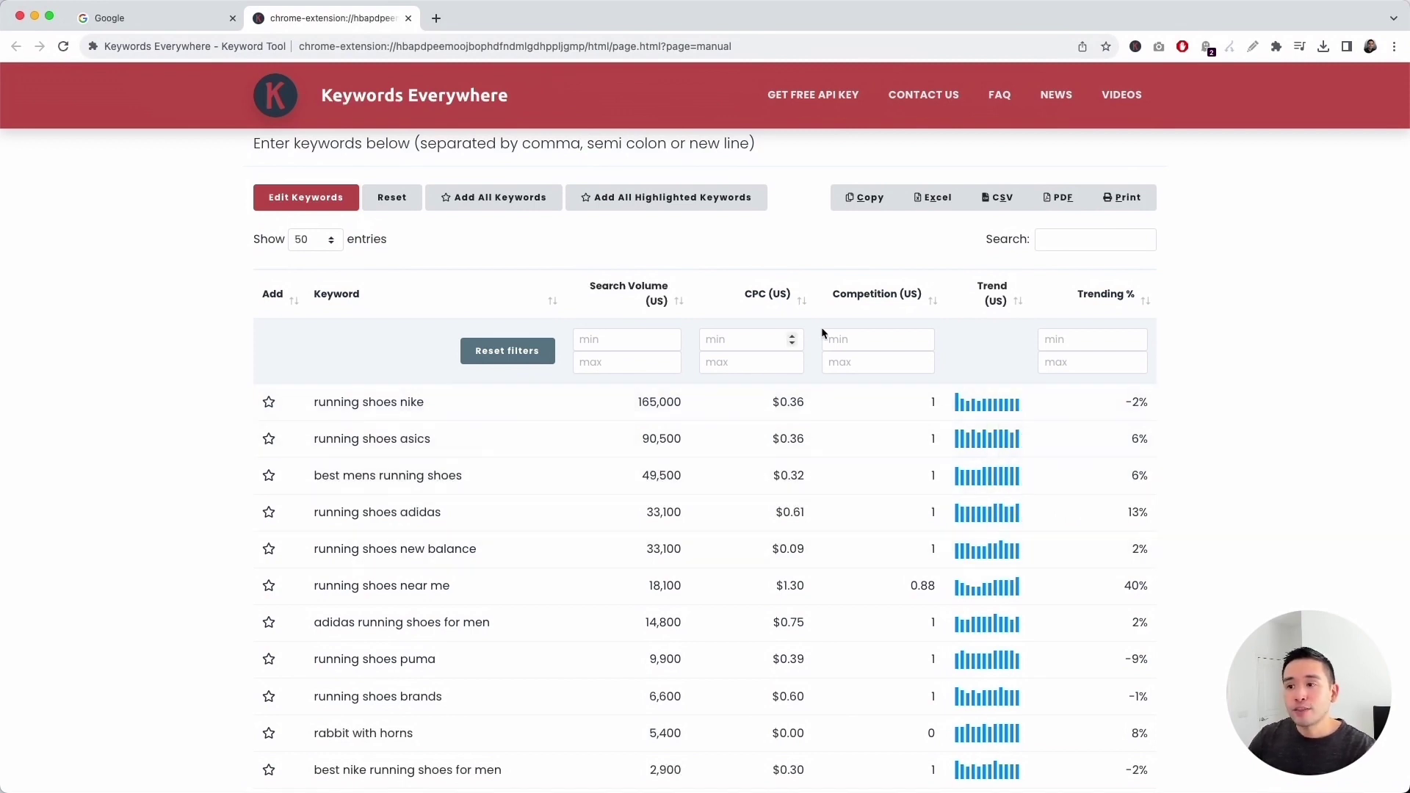
{"action": "scroll", "coordinate": [780, 453], "scroll_direction": "down", "scroll_amount": 1}
{"action": "scroll", "coordinate": [780, 453], "scroll_direction": "down", "scroll_amount": 2}
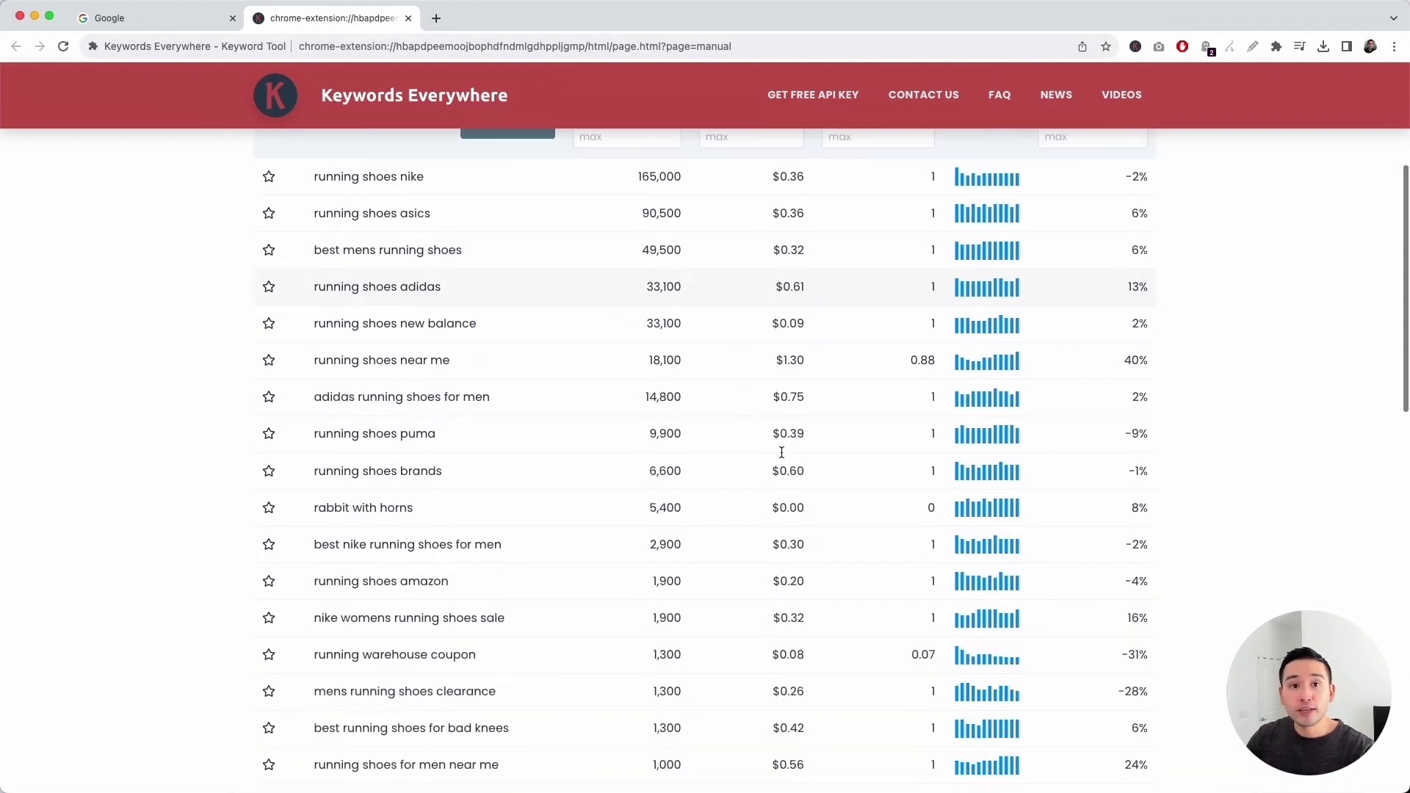
{"action": "scroll", "coordinate": [781, 452], "scroll_direction": "down", "scroll_amount": 1}
{"action": "scroll", "coordinate": [780, 452], "scroll_direction": "down", "scroll_amount": 1}
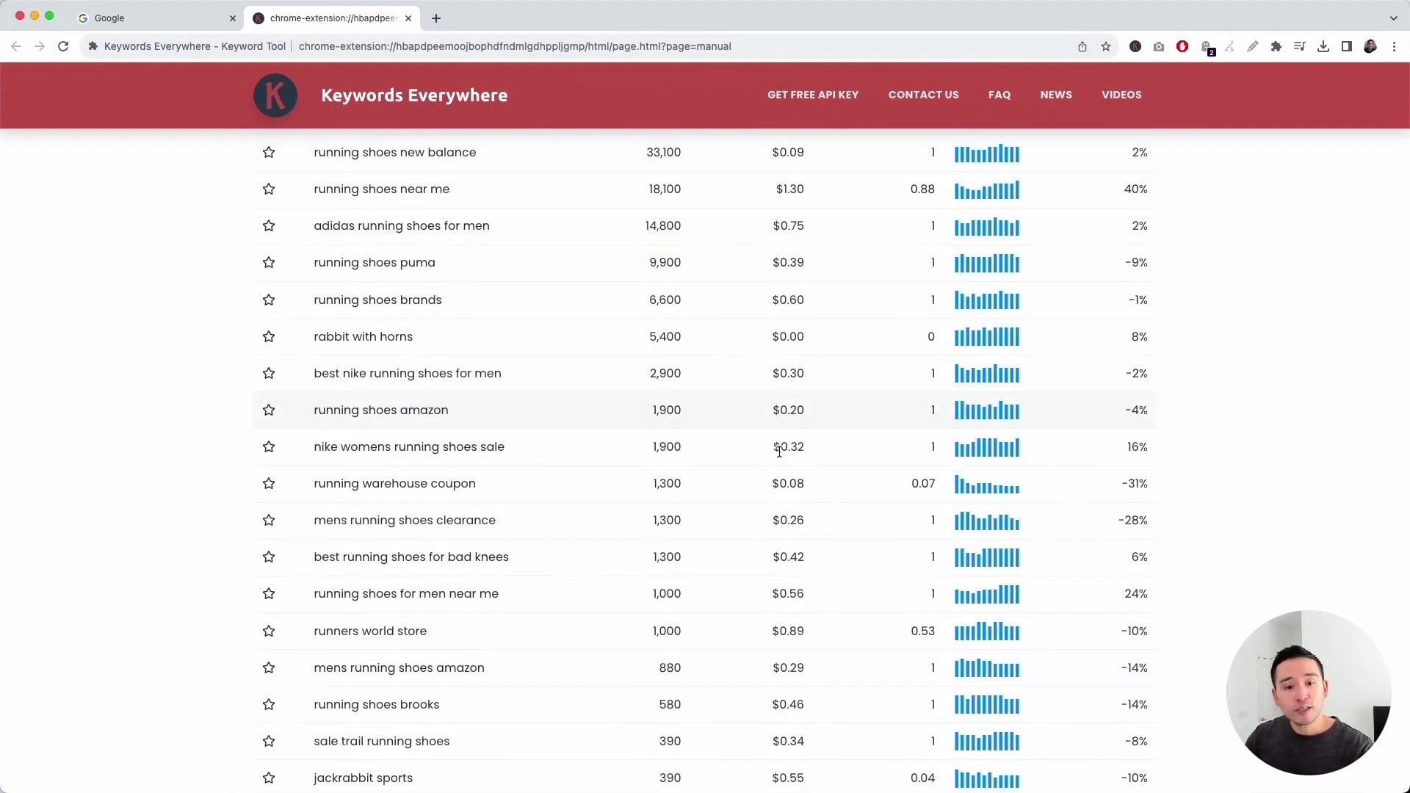
{"action": "scroll", "coordinate": [780, 453], "scroll_direction": "down", "scroll_amount": 1}
{"action": "scroll", "coordinate": [780, 453], "scroll_direction": "down", "scroll_amount": 1}
{"action": "scroll", "coordinate": [780, 451], "scroll_direction": "down", "scroll_amount": 2}
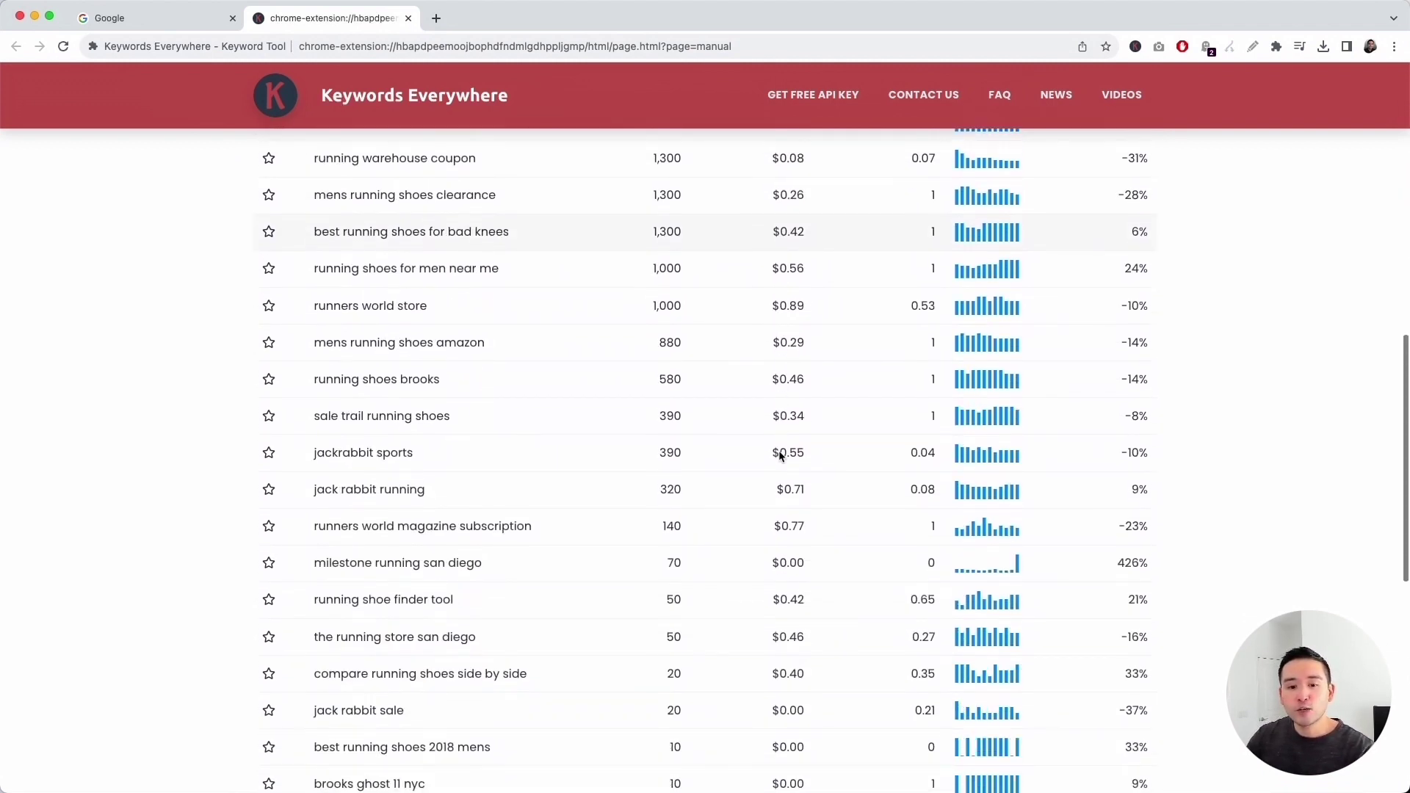
{"action": "scroll", "coordinate": [780, 456], "scroll_direction": "down", "scroll_amount": 2}
{"action": "scroll", "coordinate": [777, 460], "scroll_direction": "up", "scroll_amount": 10}
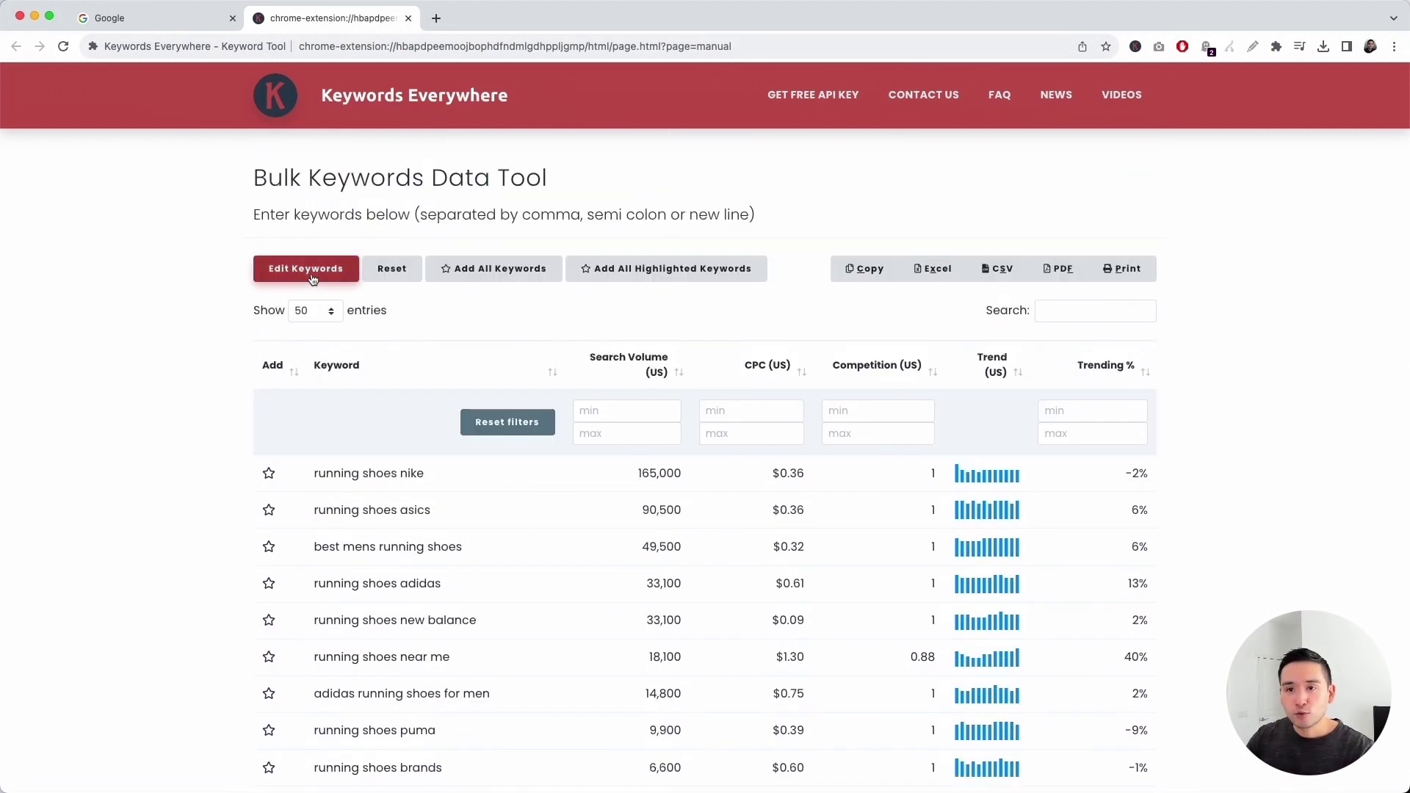
Step: Delete the last two keywords from the list and rerun metrics for 38 entries
{"action": "left_click", "coordinate": [311, 269]}
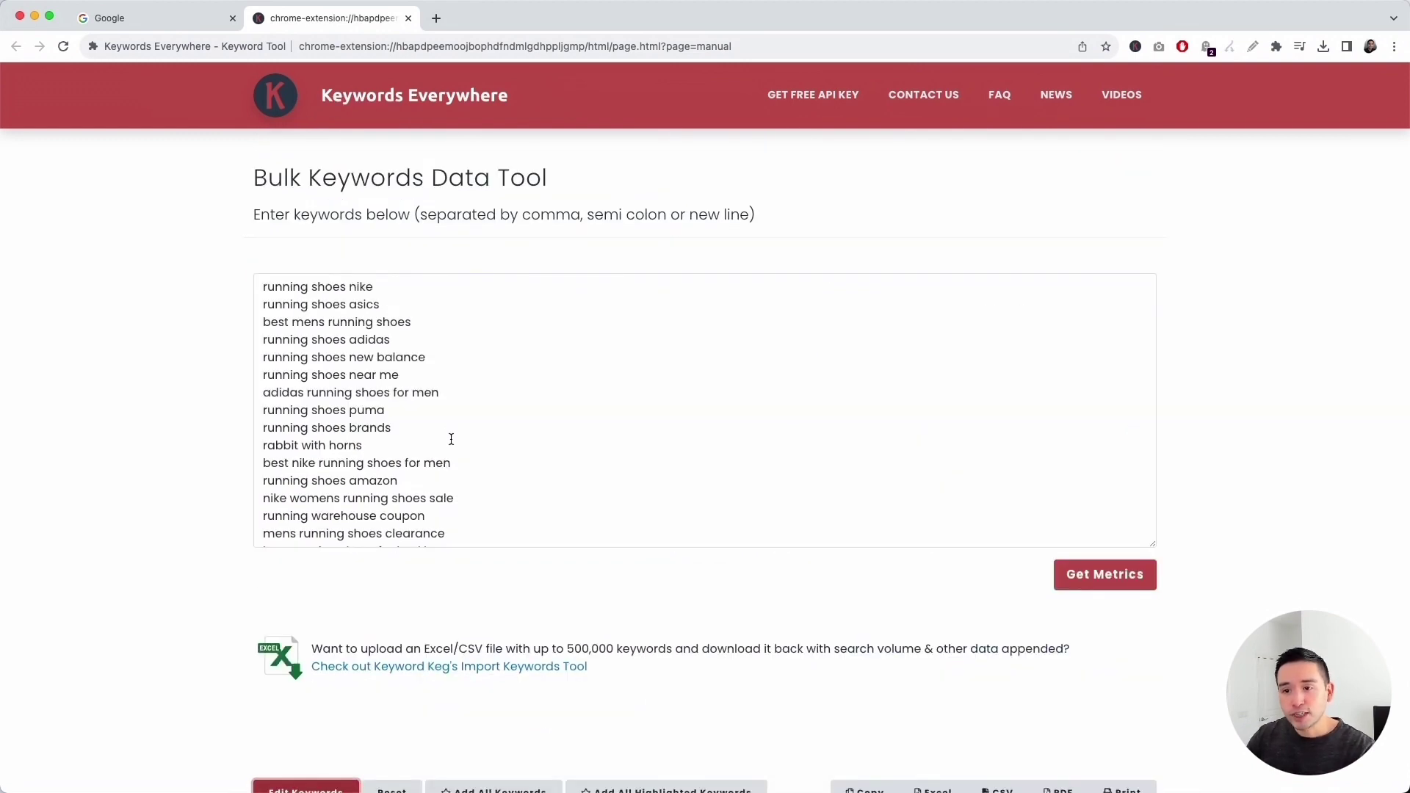
{"action": "scroll", "coordinate": [451, 439], "scroll_direction": "down", "scroll_amount": 3}
{"action": "scroll", "coordinate": [447, 436], "scroll_direction": "down", "scroll_amount": 3}
{"action": "scroll", "coordinate": [440, 431], "scroll_direction": "down", "scroll_amount": 3}
{"action": "scroll", "coordinate": [386, 392], "scroll_direction": "down", "scroll_amount": 5}
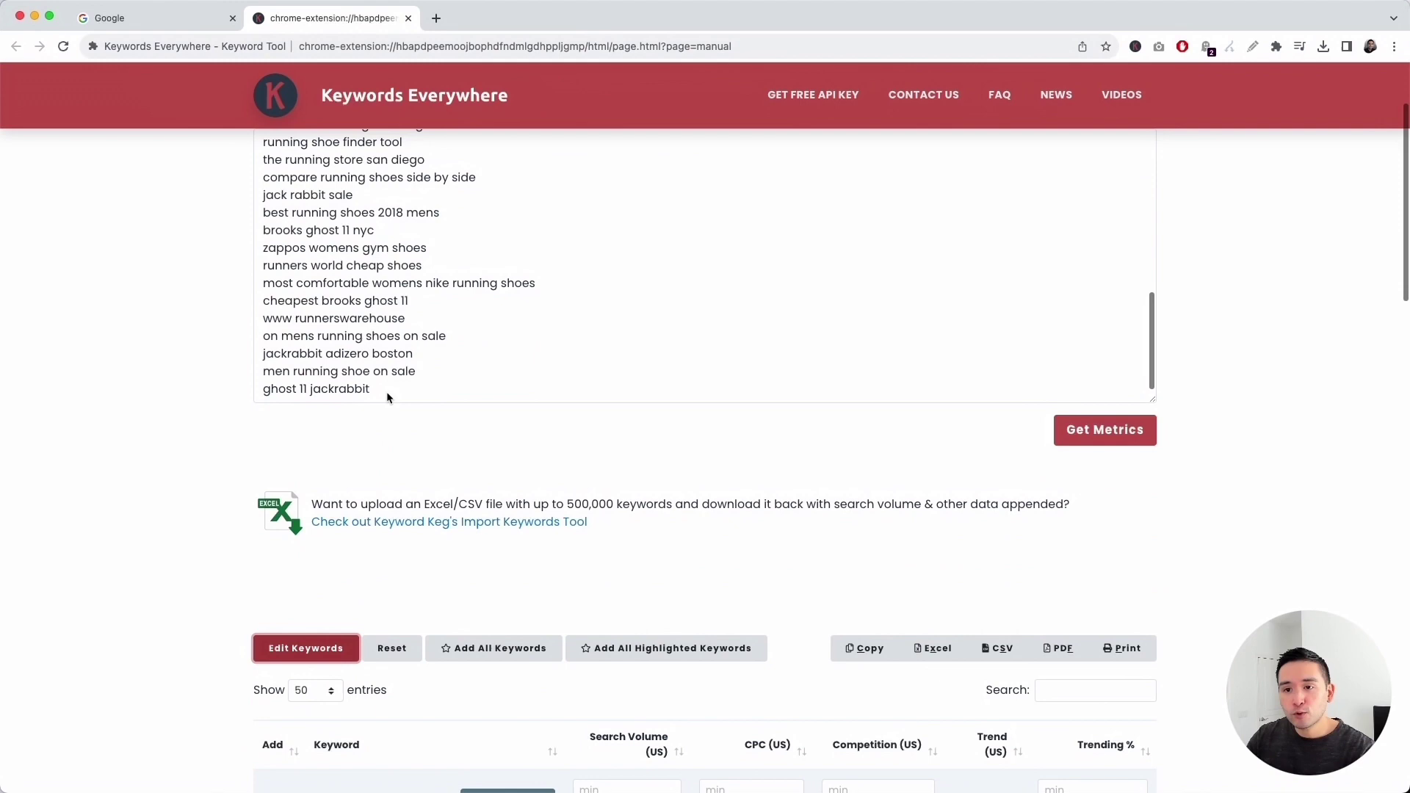
{"action": "left_click_drag", "start_coordinate": [381, 391], "coordinate": [259, 371]}
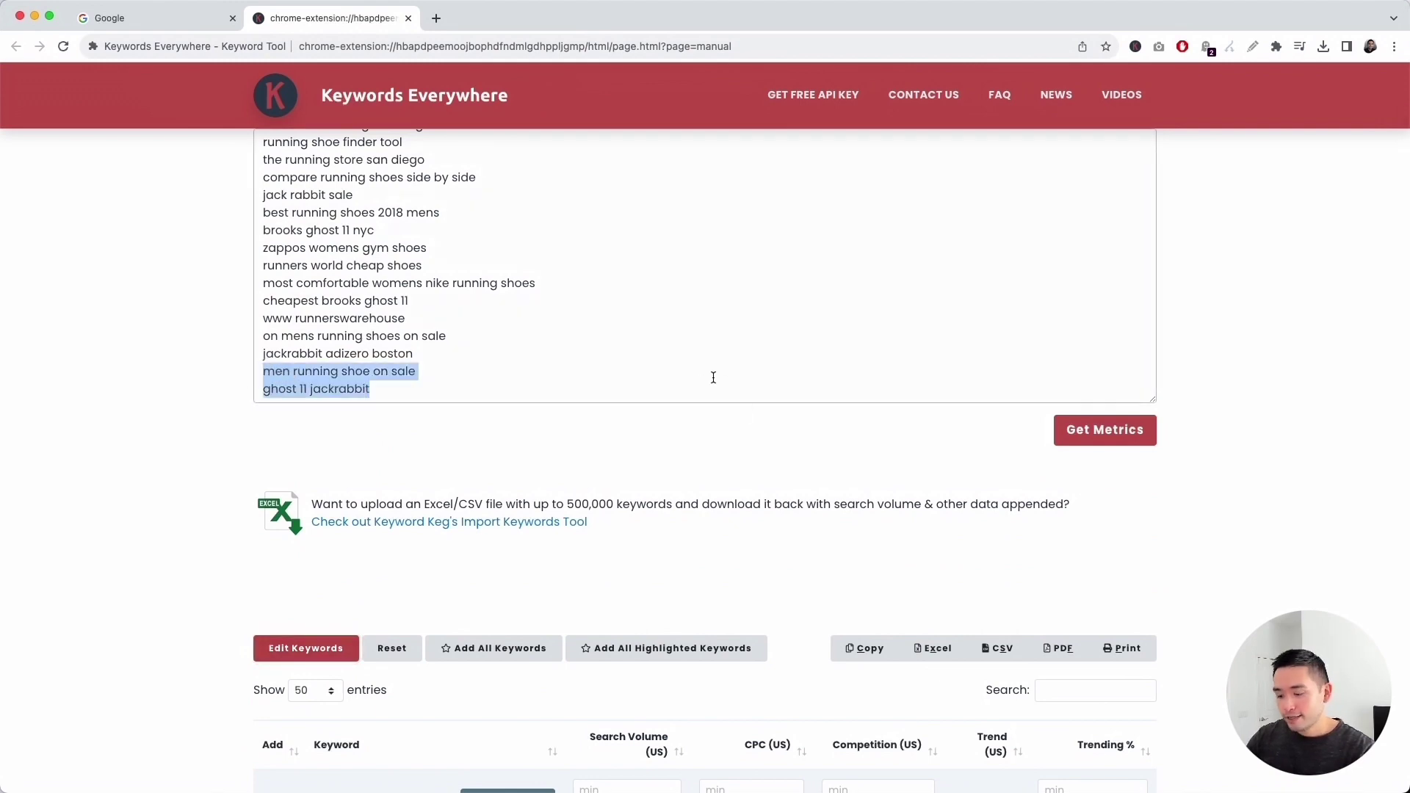
{"action": "key", "text": "BackSpace"}
{"action": "left_click", "coordinate": [1074, 425]}
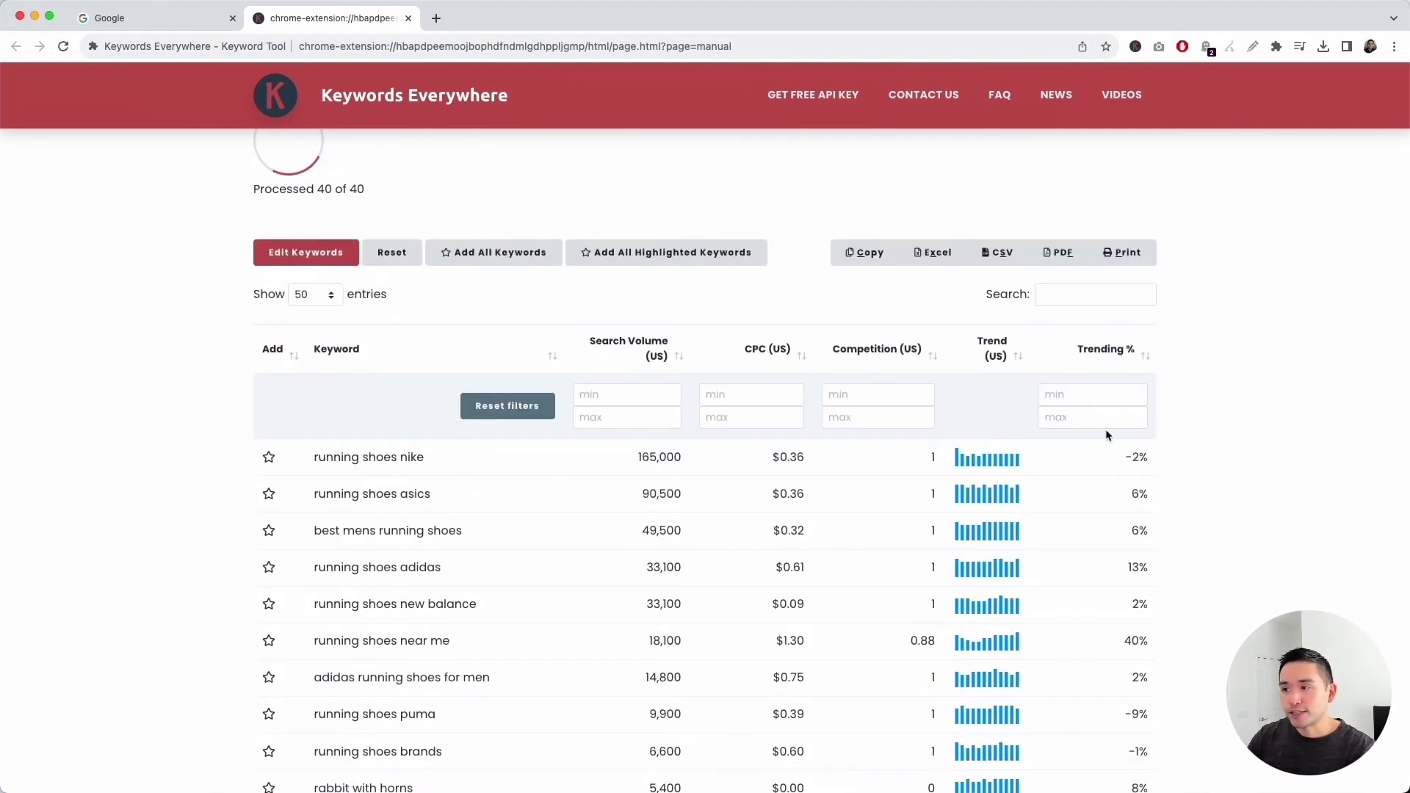
{"action": "scroll", "coordinate": [606, 400], "scroll_direction": "down", "scroll_amount": 10}
{"action": "scroll", "coordinate": [605, 406], "scroll_direction": "down", "scroll_amount": 5}
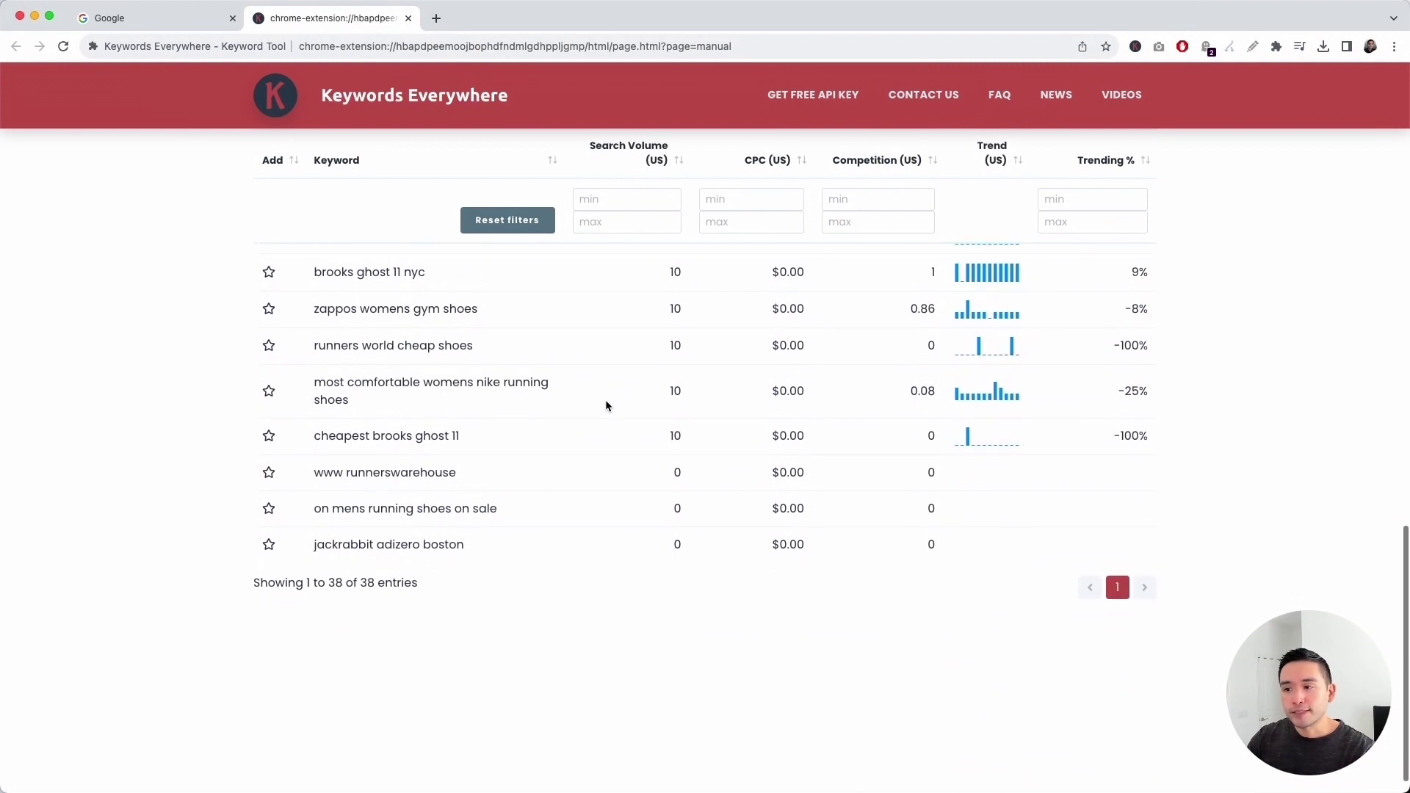
{"action": "scroll", "coordinate": [605, 407], "scroll_direction": "up", "scroll_amount": 15}
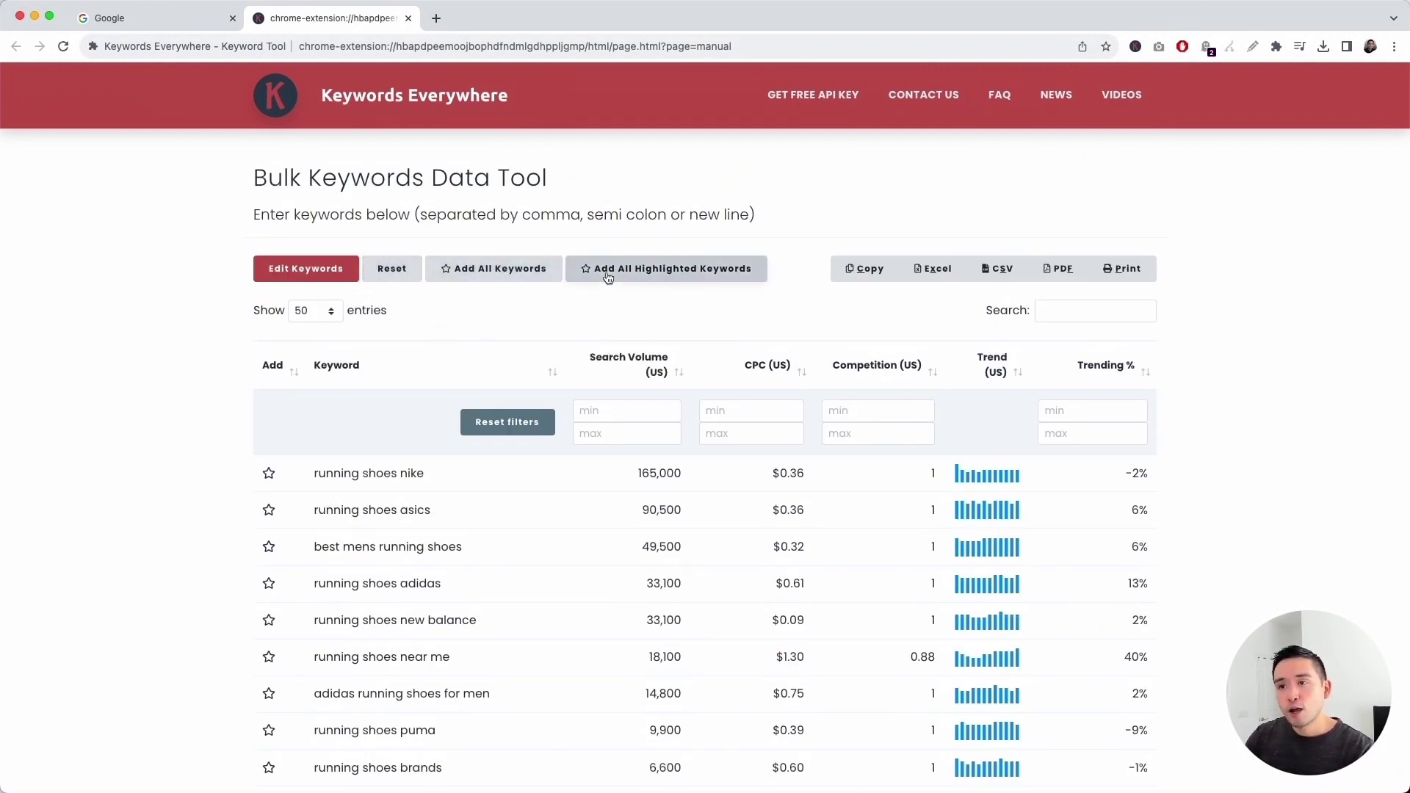
Step: Star running shoes nike, running shoes asics and best mens running shoes as favourites
{"action": "left_click", "coordinate": [268, 475]}
{"action": "left_click", "coordinate": [268, 511]}
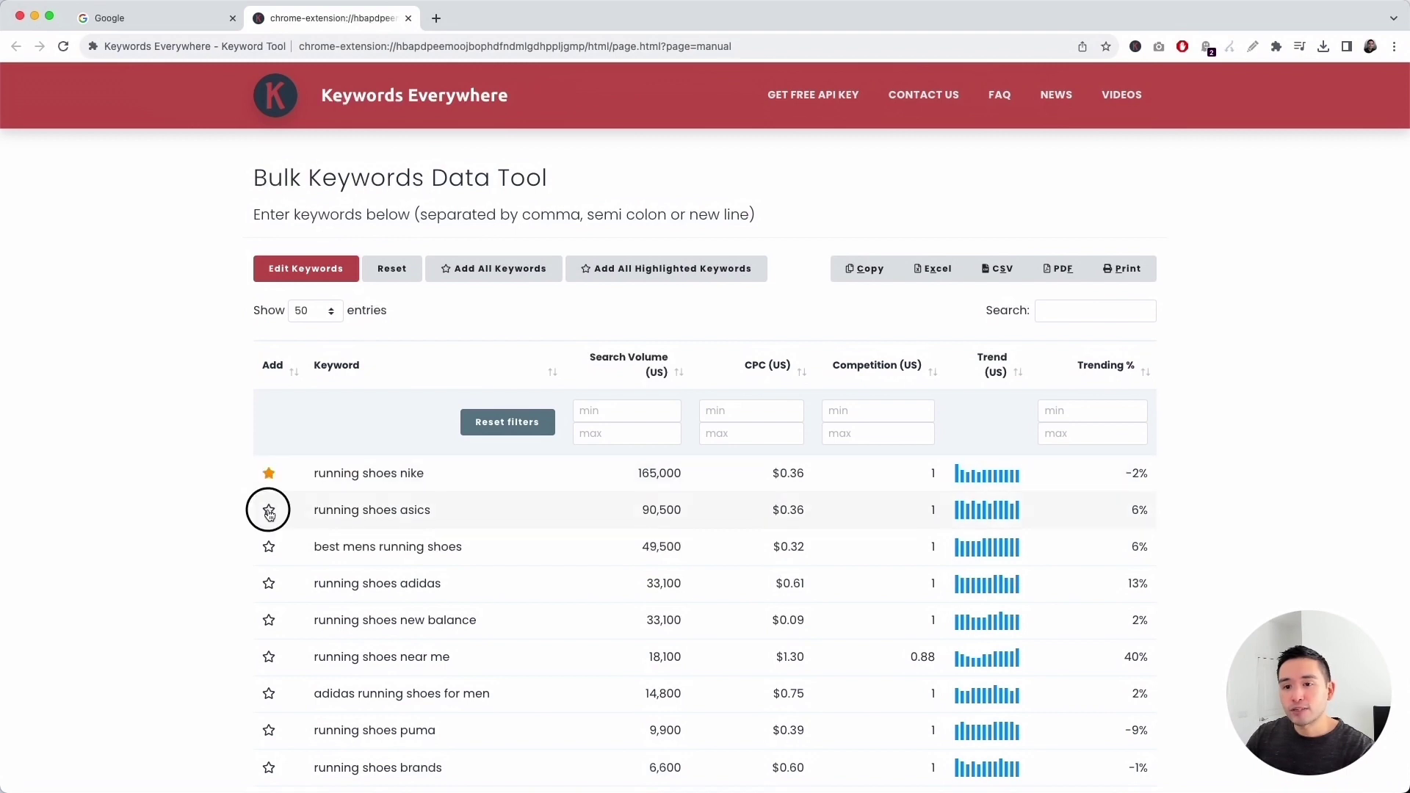
{"action": "left_click", "coordinate": [269, 547]}
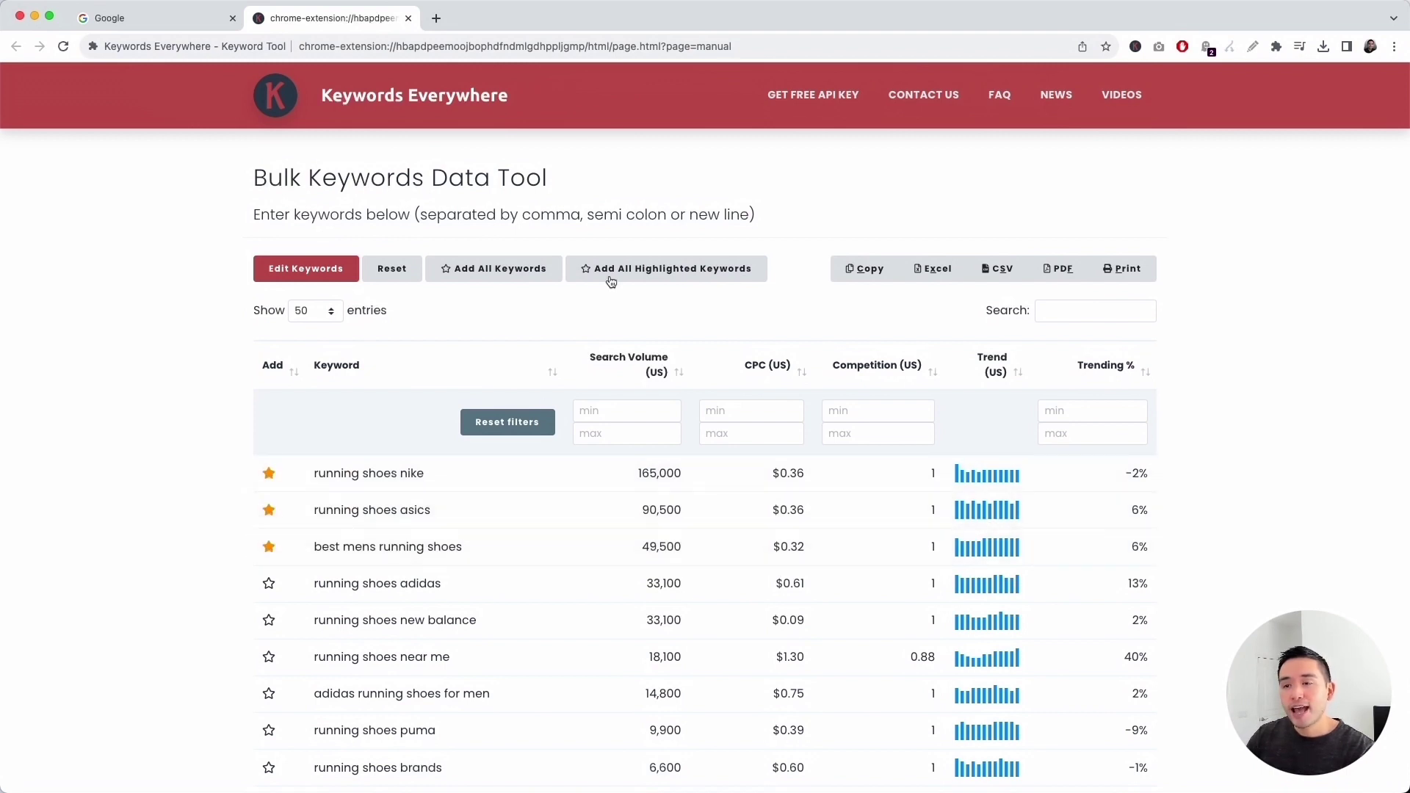
{"action": "mouse_move", "coordinate": [627, 433]}
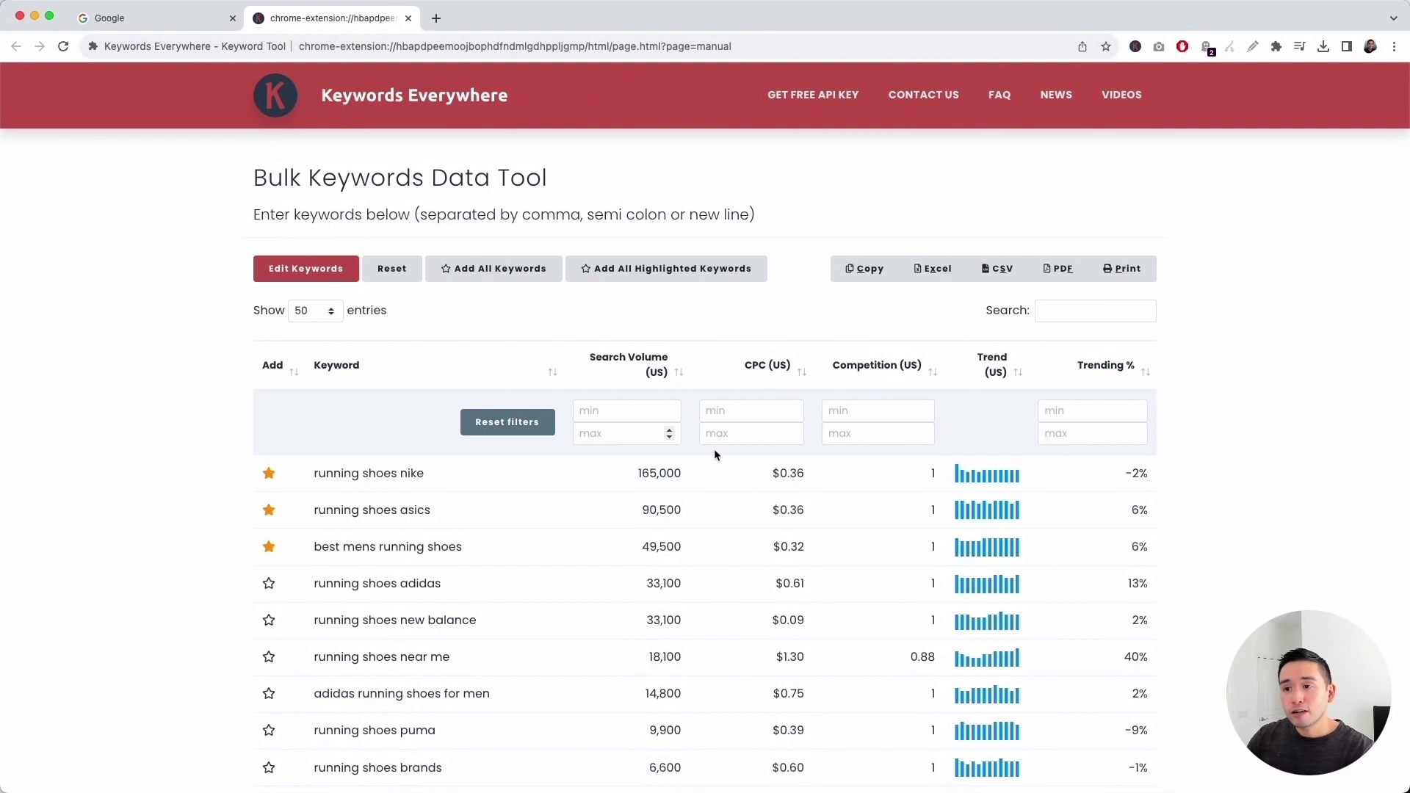
{"action": "scroll", "coordinate": [625, 489], "scroll_direction": "down", "scroll_amount": 1}
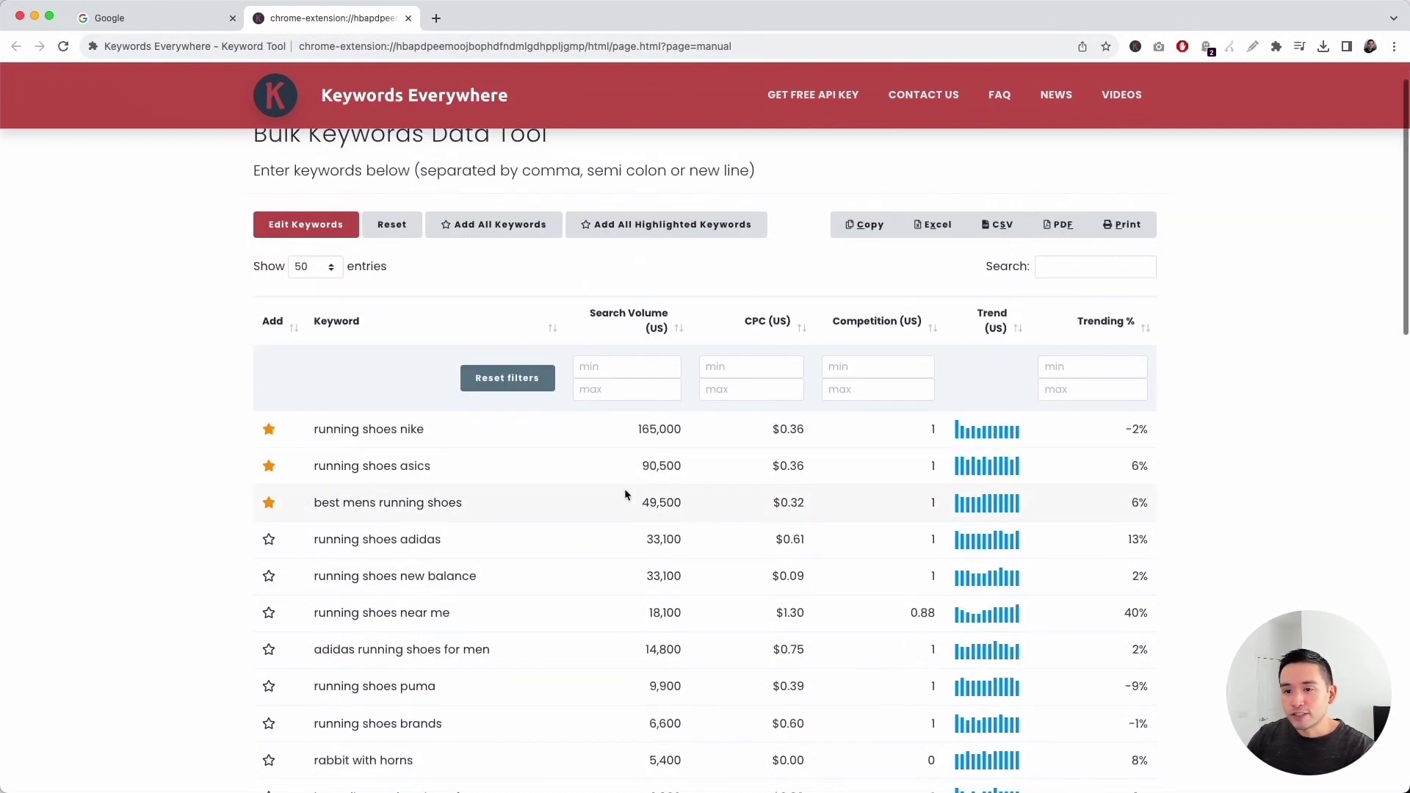
{"action": "scroll", "coordinate": [626, 488], "scroll_direction": "down", "scroll_amount": 3}
{"action": "scroll", "coordinate": [625, 489], "scroll_direction": "down", "scroll_amount": 1}
{"action": "scroll", "coordinate": [624, 488], "scroll_direction": "up", "scroll_amount": 3}
{"action": "scroll", "coordinate": [624, 488], "scroll_direction": "up", "scroll_amount": 1}
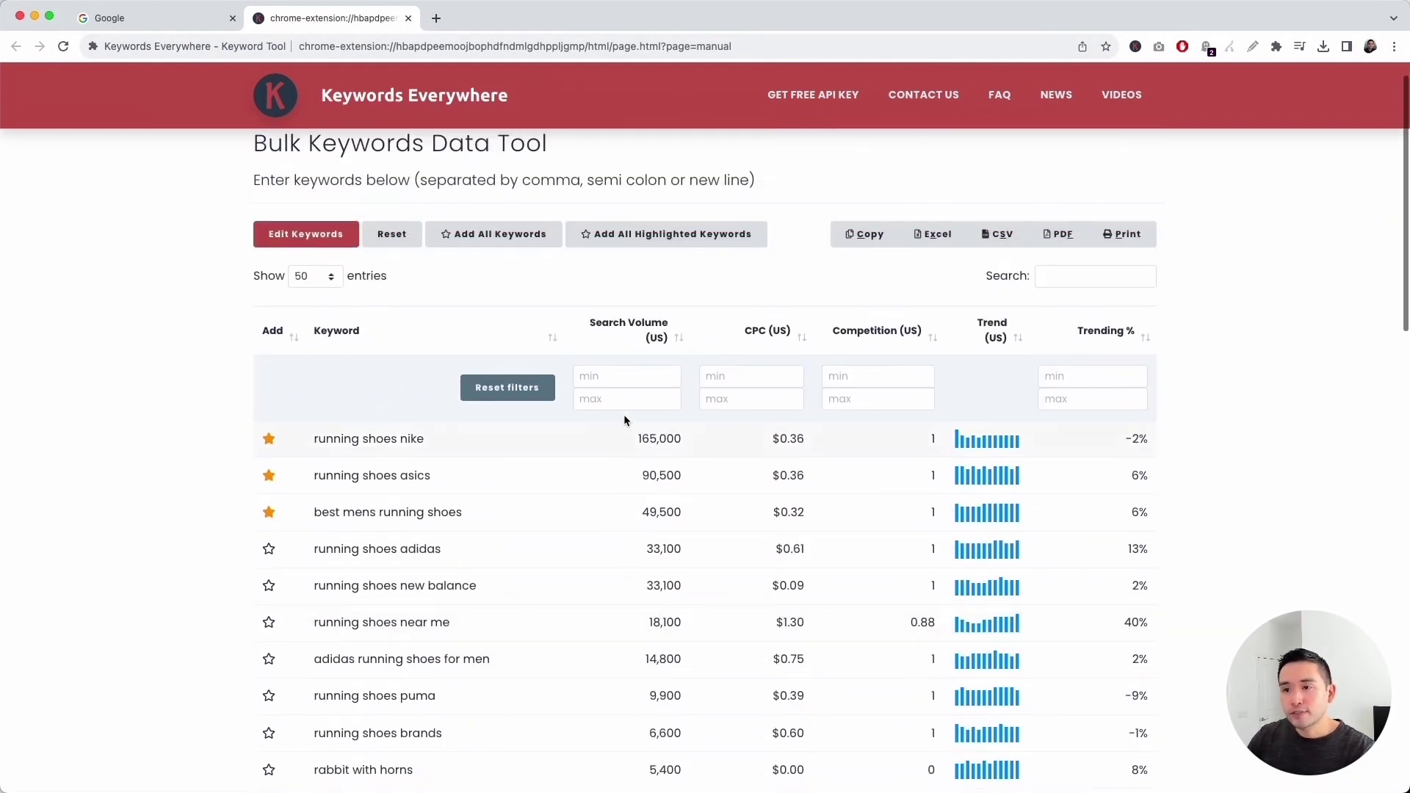
Step: Apply a minimum search volume filter of 1000, then reset the filters
{"action": "left_click", "coordinate": [623, 382]}
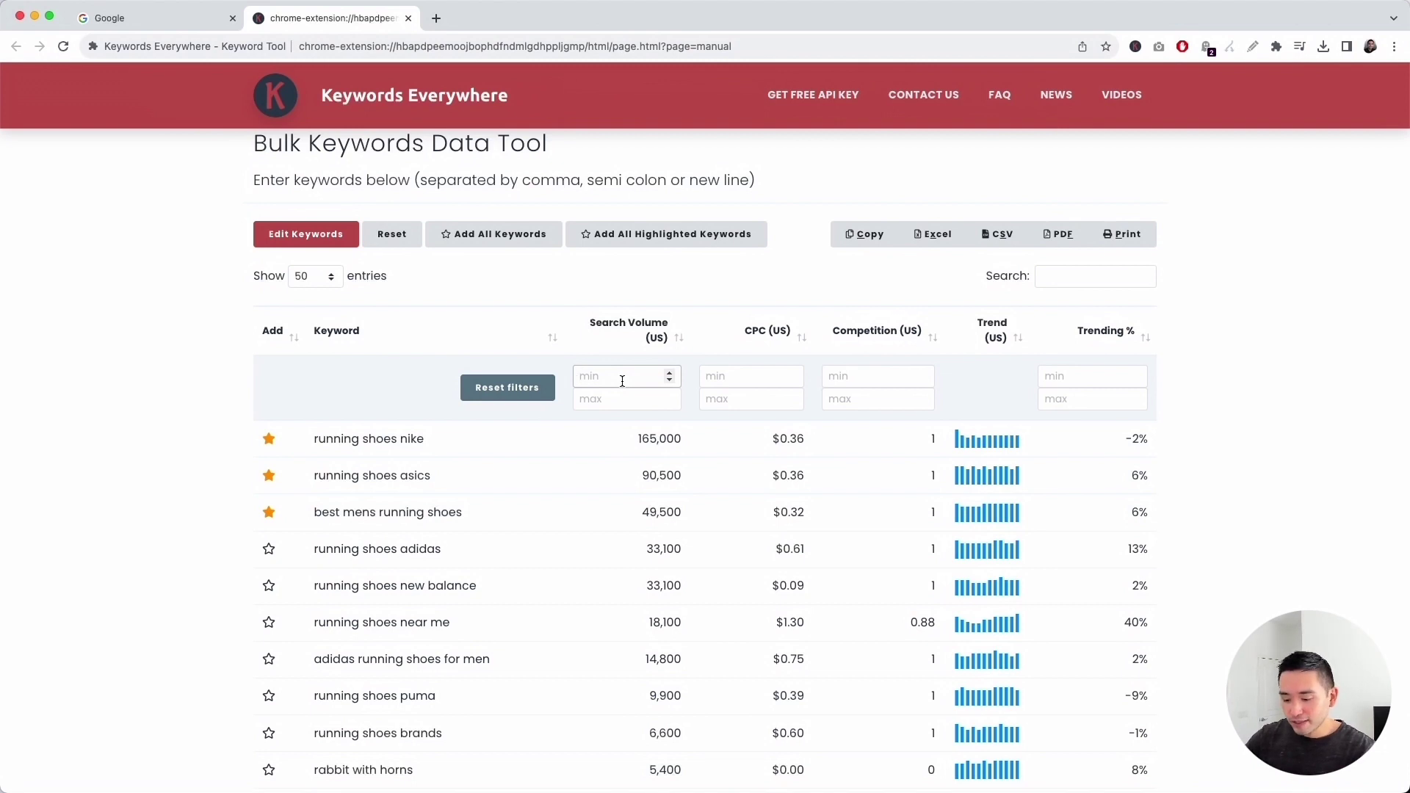
{"action": "type", "text": "1000"}
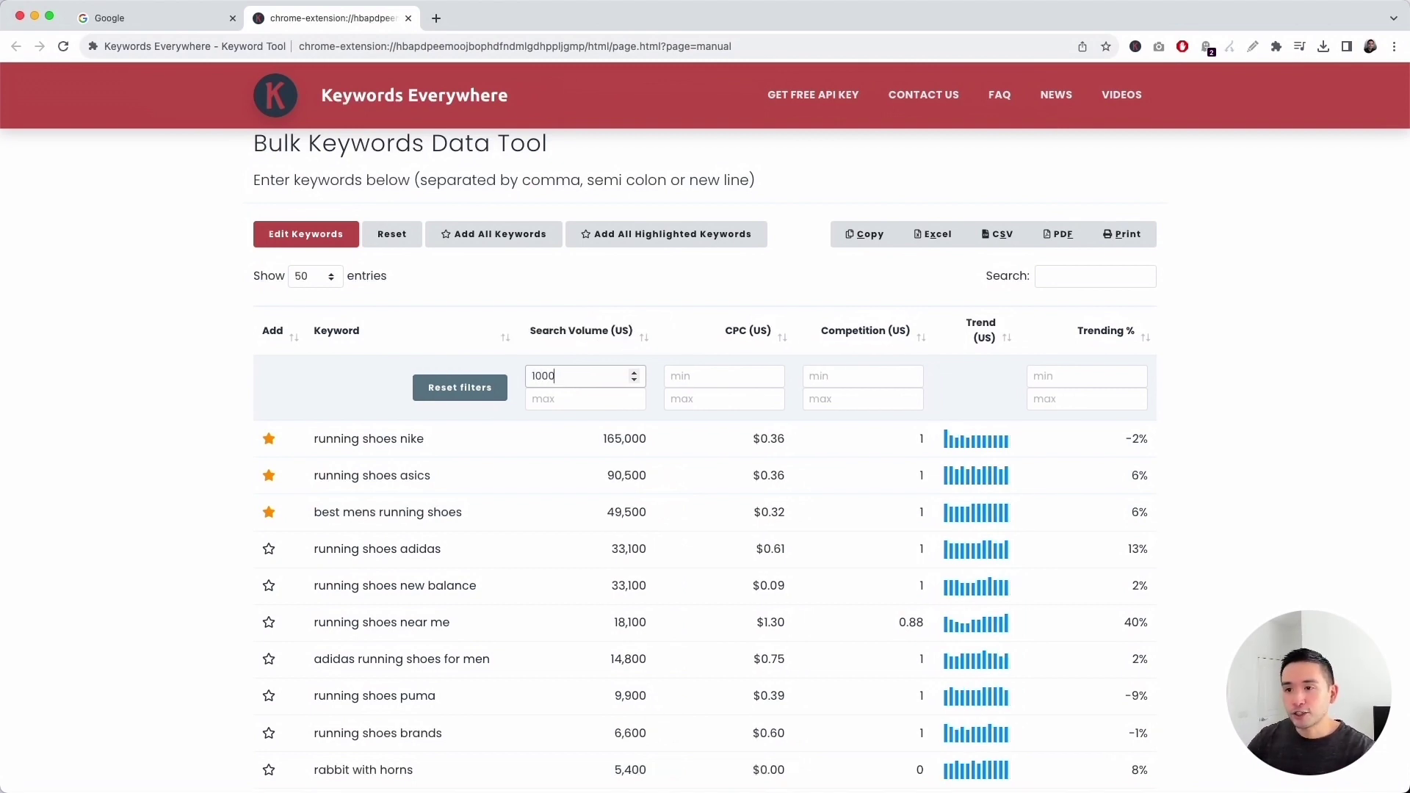
{"action": "scroll", "coordinate": [556, 440], "scroll_direction": "down", "scroll_amount": 1}
{"action": "scroll", "coordinate": [557, 440], "scroll_direction": "down", "scroll_amount": 3}
{"action": "scroll", "coordinate": [558, 442], "scroll_direction": "down", "scroll_amount": 3}
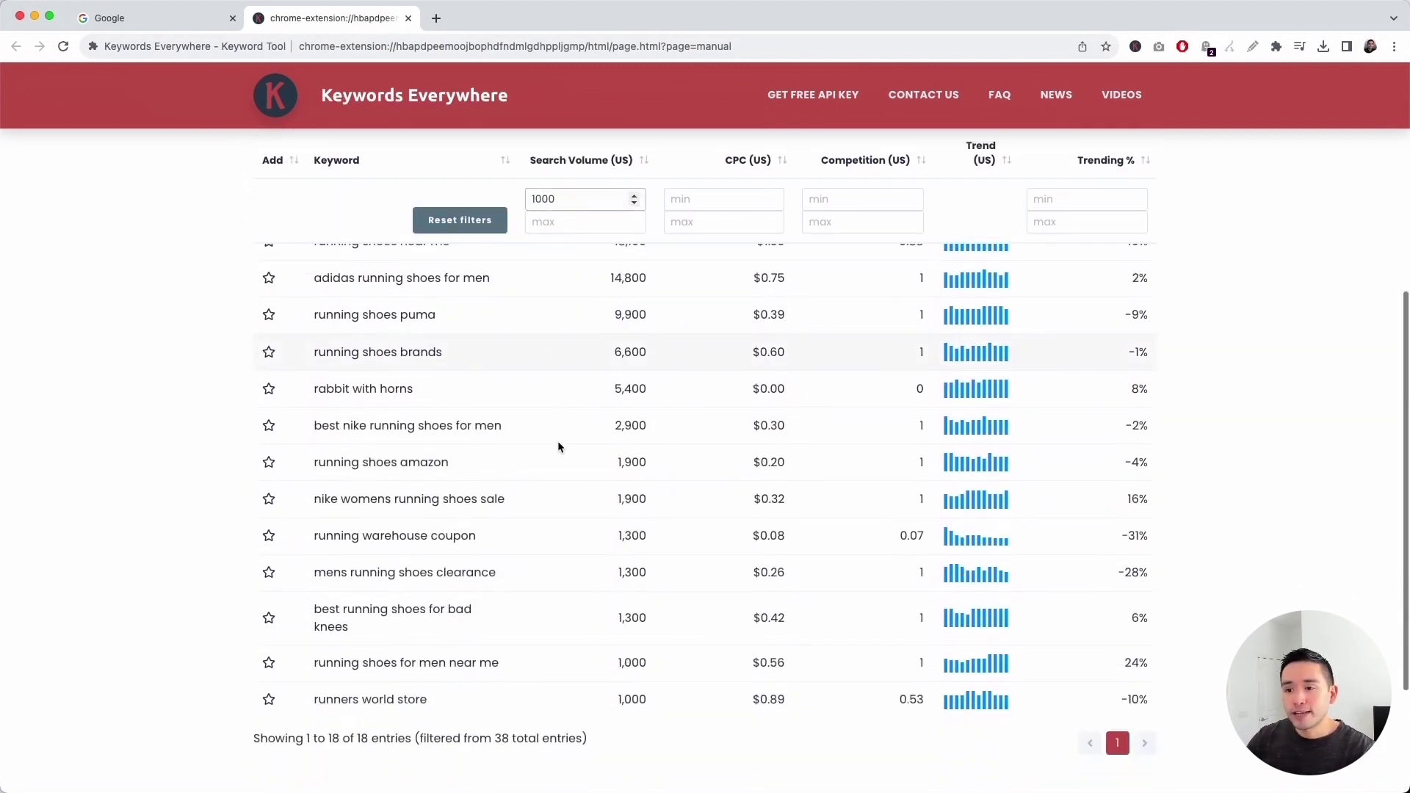
{"action": "scroll", "coordinate": [606, 468], "scroll_direction": "down", "scroll_amount": 3}
{"action": "scroll", "coordinate": [637, 522], "scroll_direction": "up", "scroll_amount": 3}
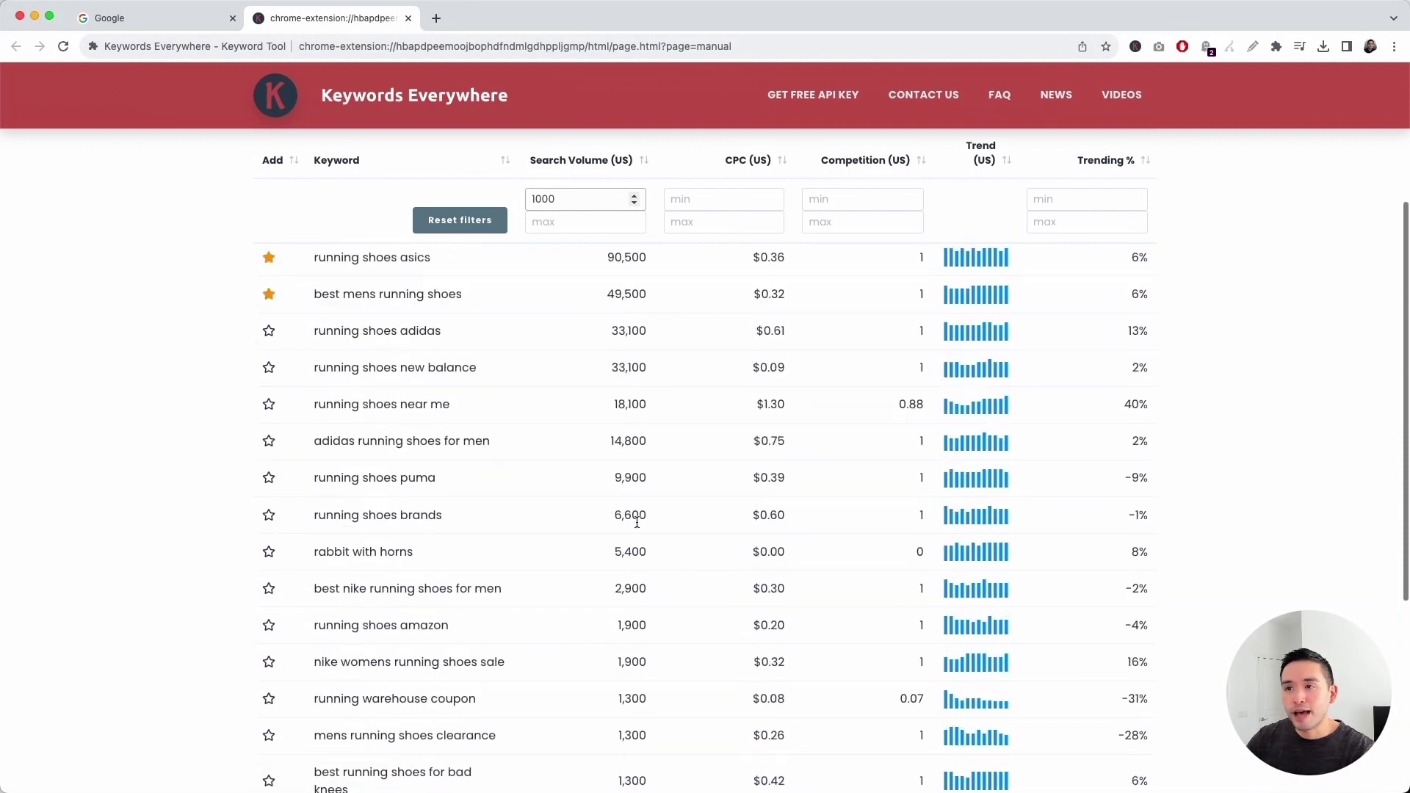
{"action": "scroll", "coordinate": [551, 441], "scroll_direction": "up", "scroll_amount": 2}
{"action": "left_click", "coordinate": [485, 351]}
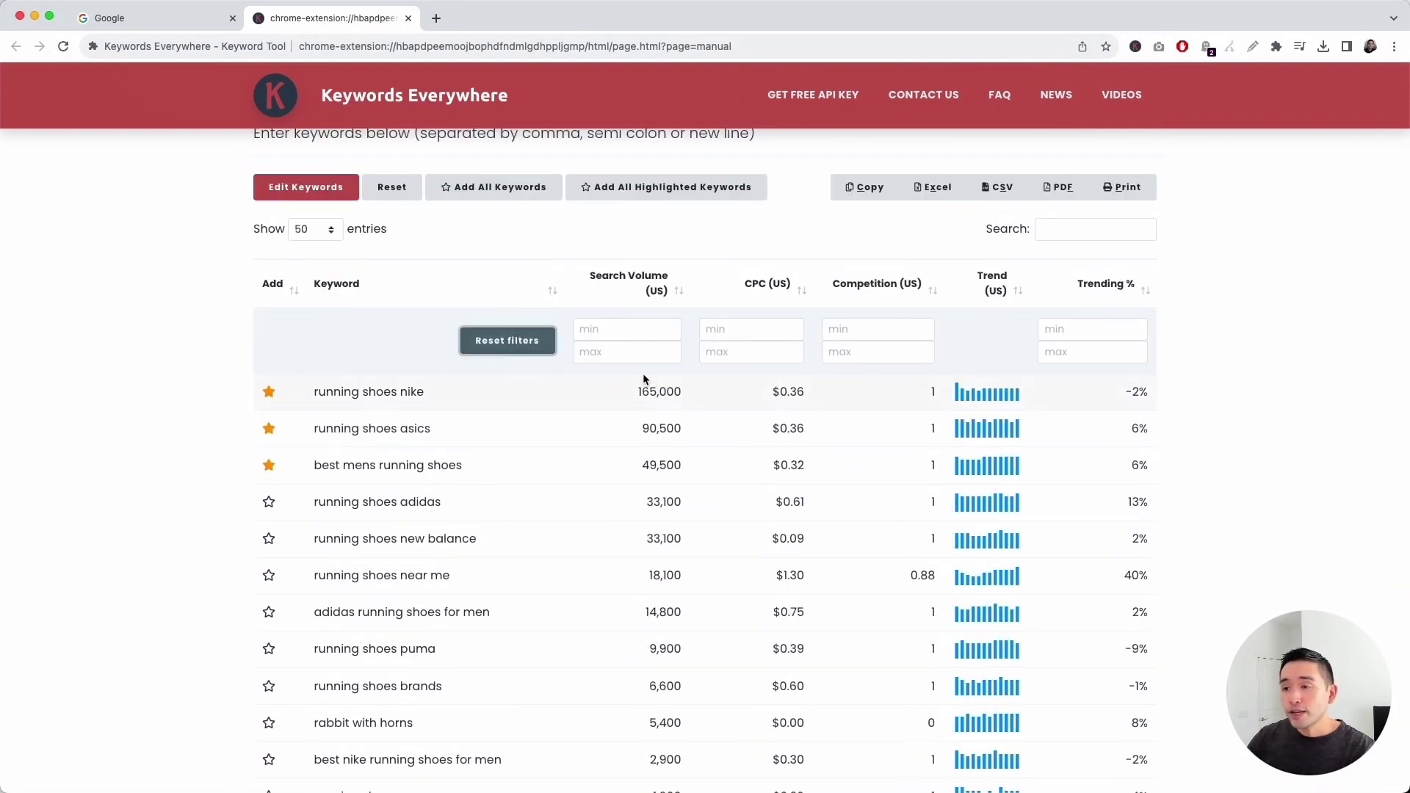
Step: Search the keyword table for 'men', narrowing it to 11 of 38 entries
{"action": "left_click", "coordinate": [1074, 230]}
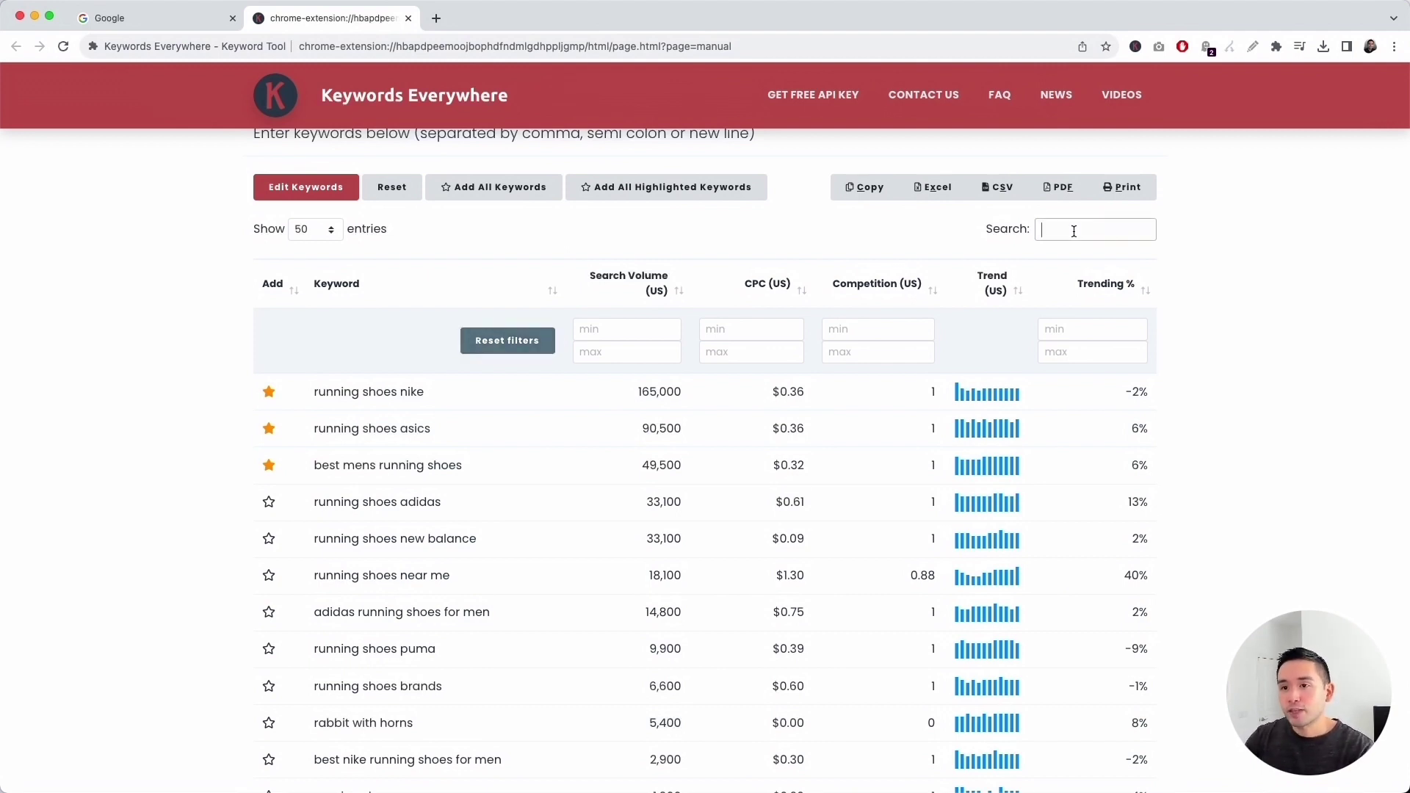
{"action": "type", "text": "men"}
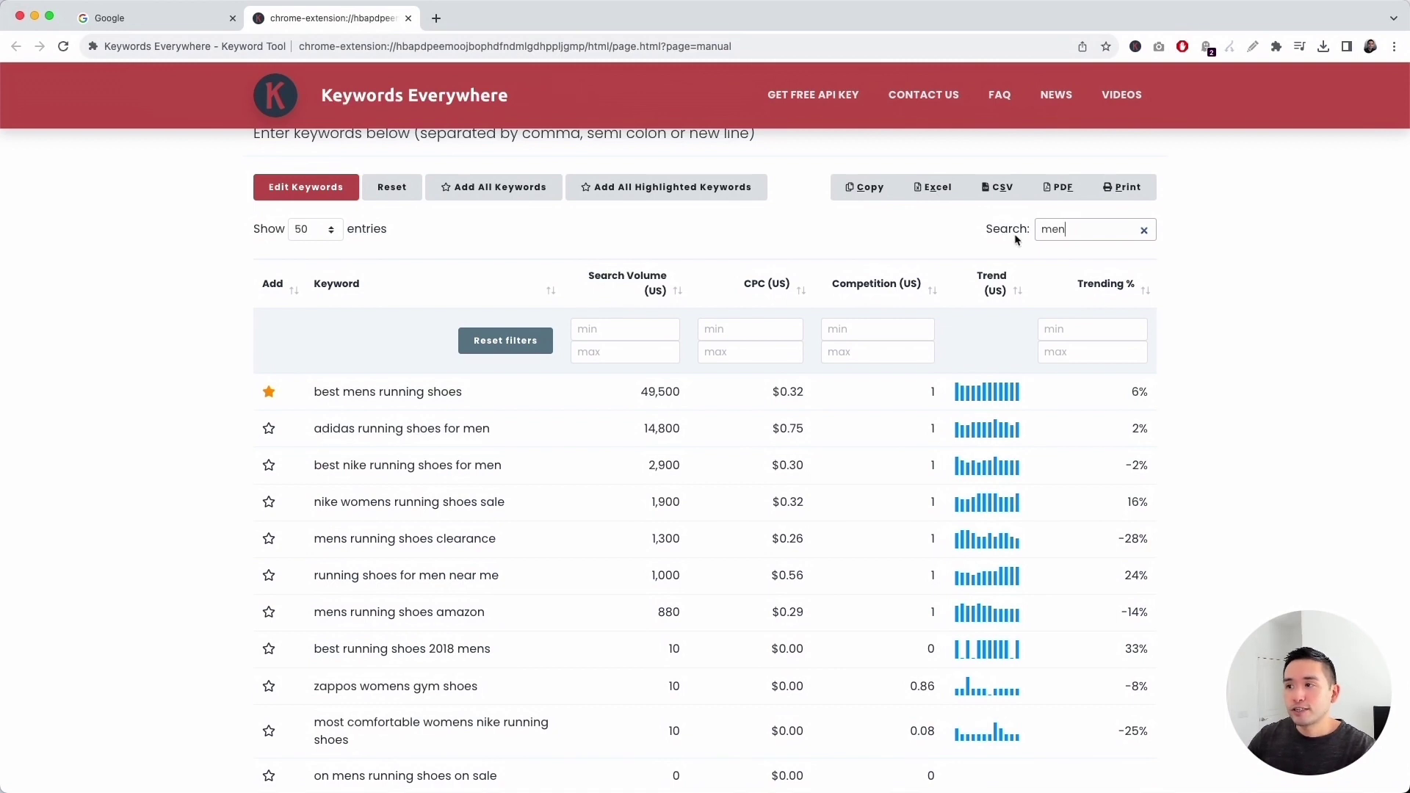
{"action": "scroll", "coordinate": [459, 409], "scroll_direction": "down", "scroll_amount": 1}
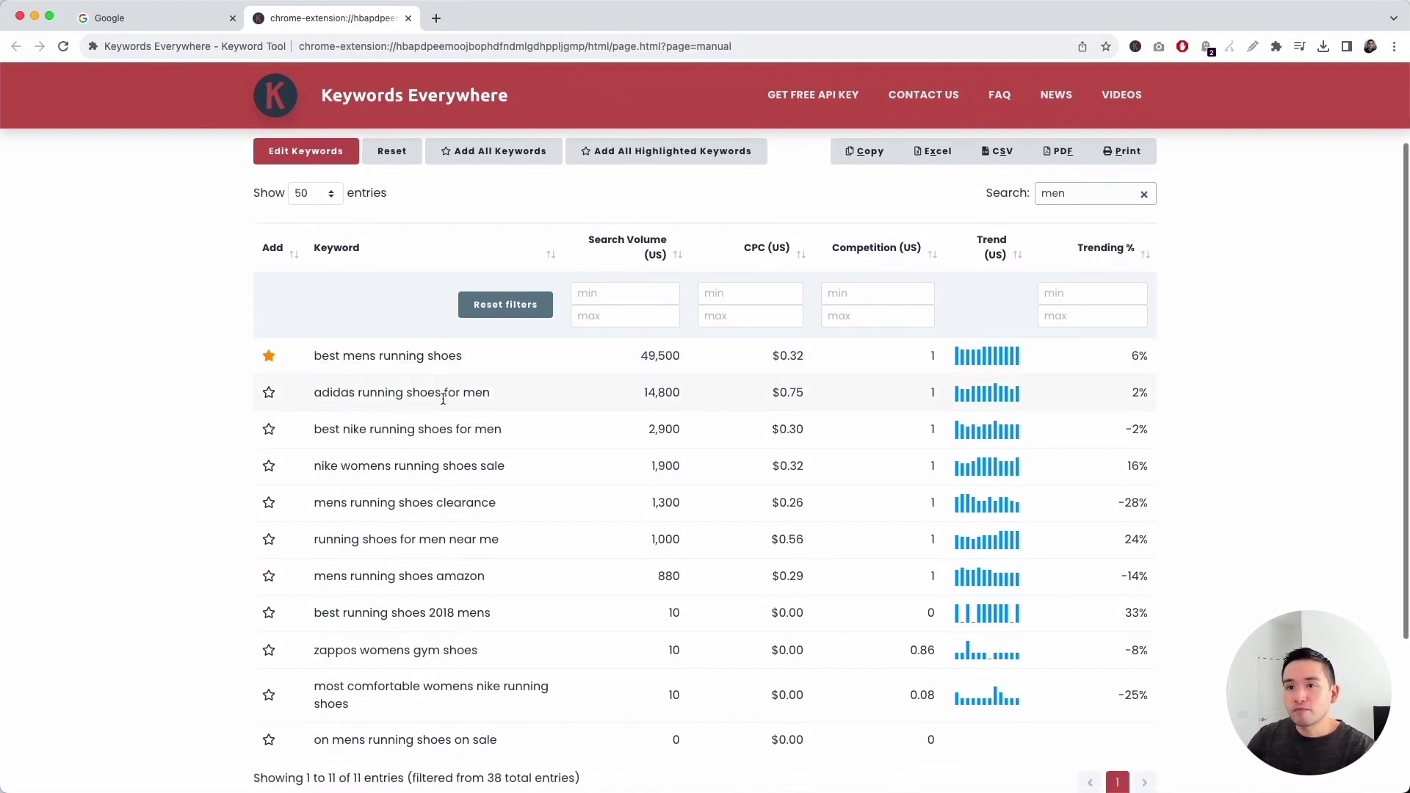
{"action": "scroll", "coordinate": [449, 414], "scroll_direction": "down", "scroll_amount": 1}
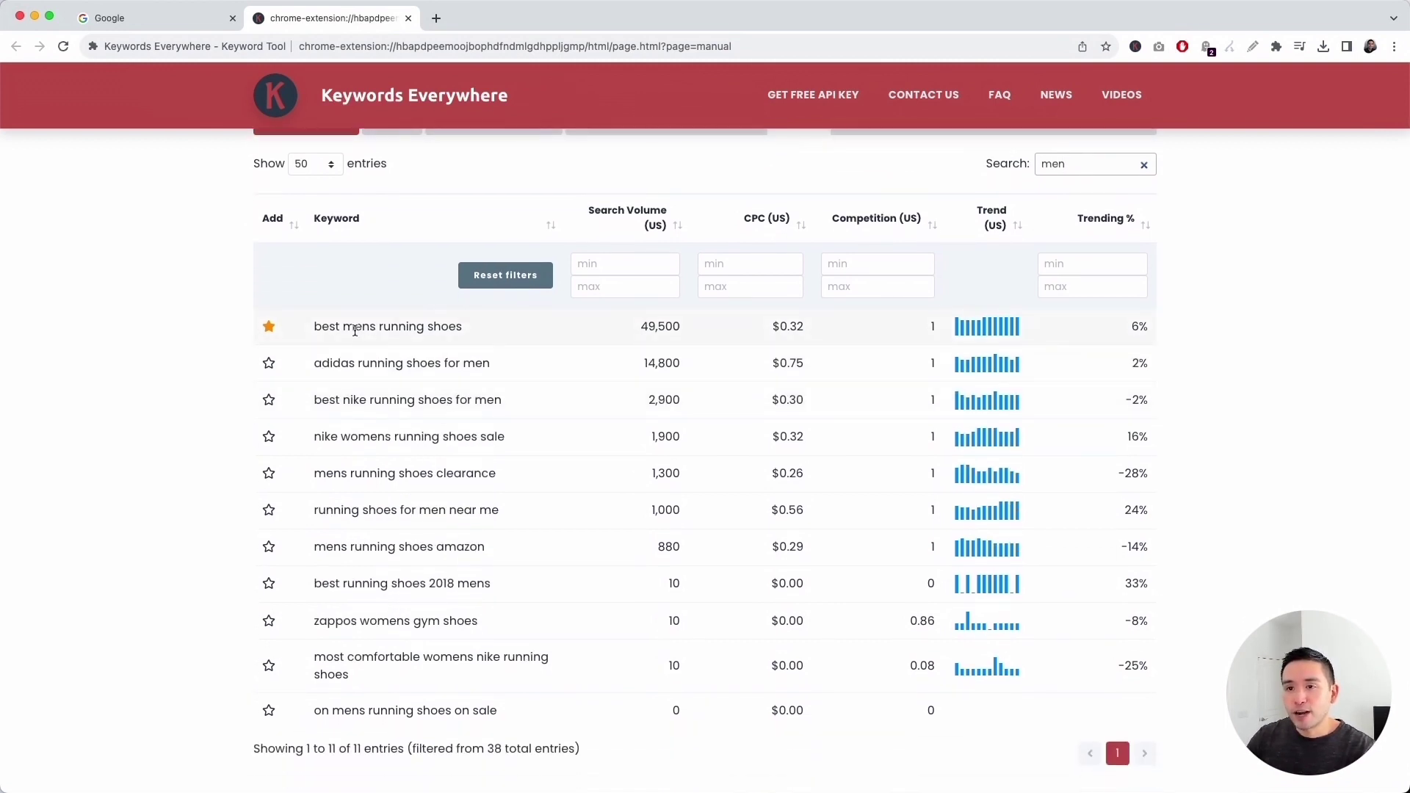
{"action": "scroll", "coordinate": [1143, 312], "scroll_direction": "up", "scroll_amount": 3}
Step: Clear the 'men' search and copy all 38 keyword rows to the clipboard
{"action": "left_click", "coordinate": [1144, 309]}
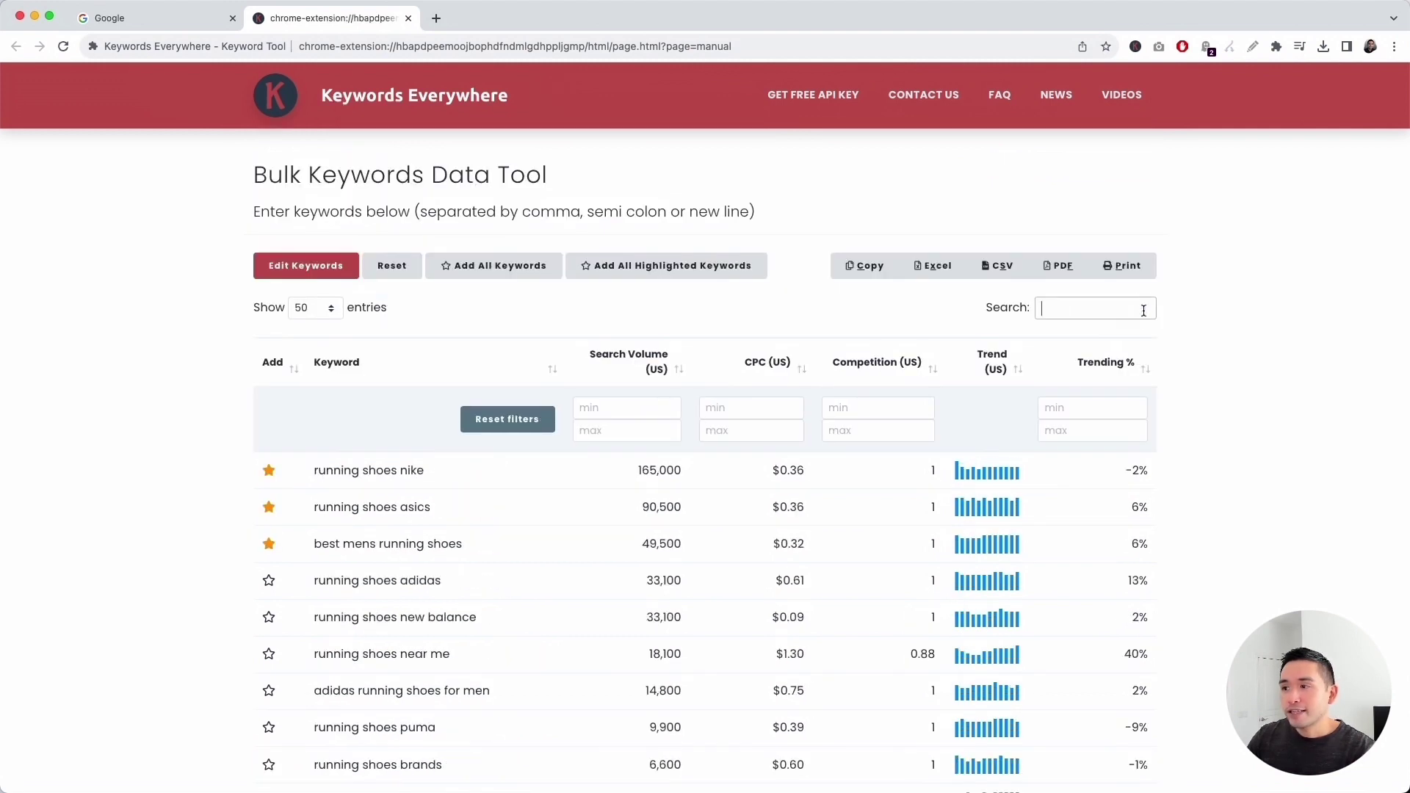
{"action": "left_click", "coordinate": [879, 293]}
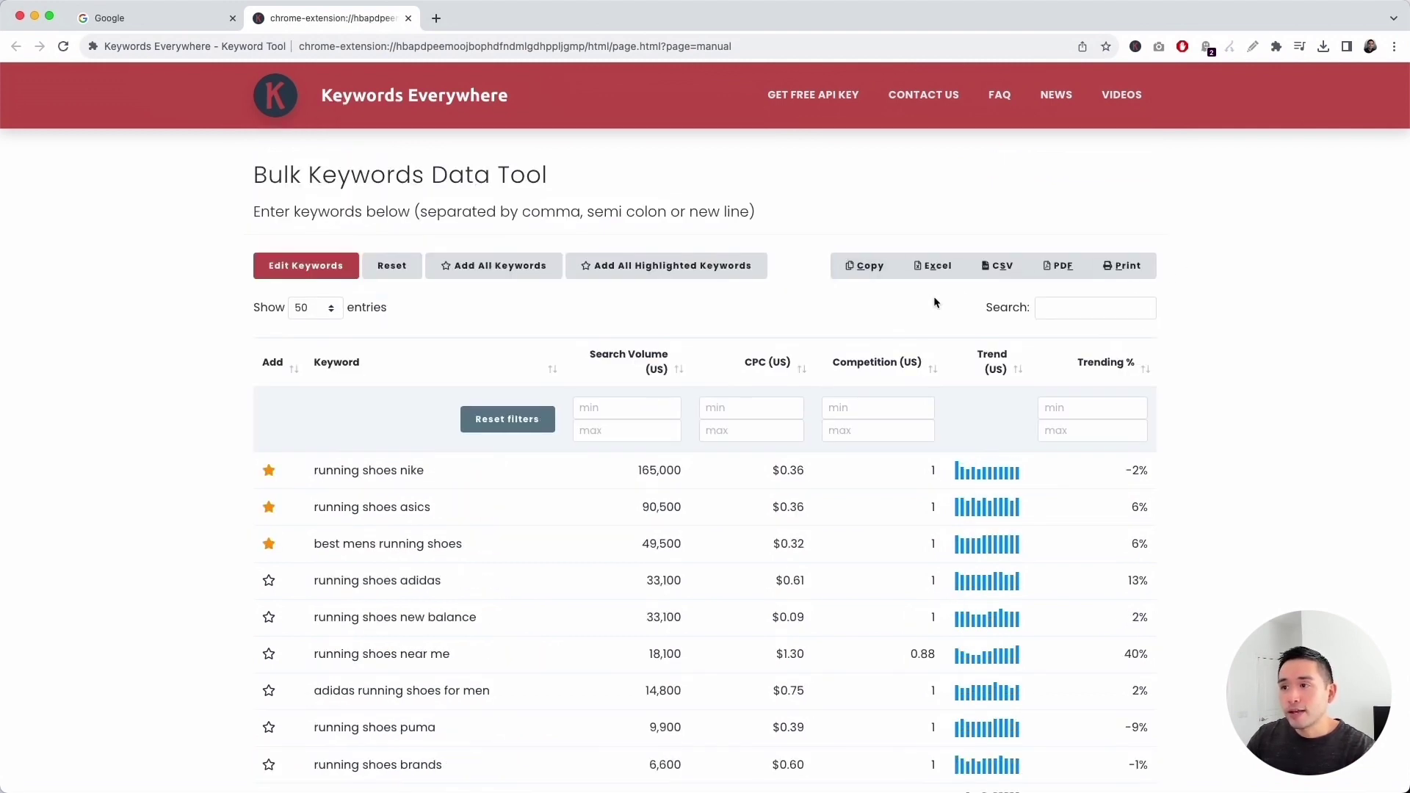
{"action": "left_click", "coordinate": [866, 268]}
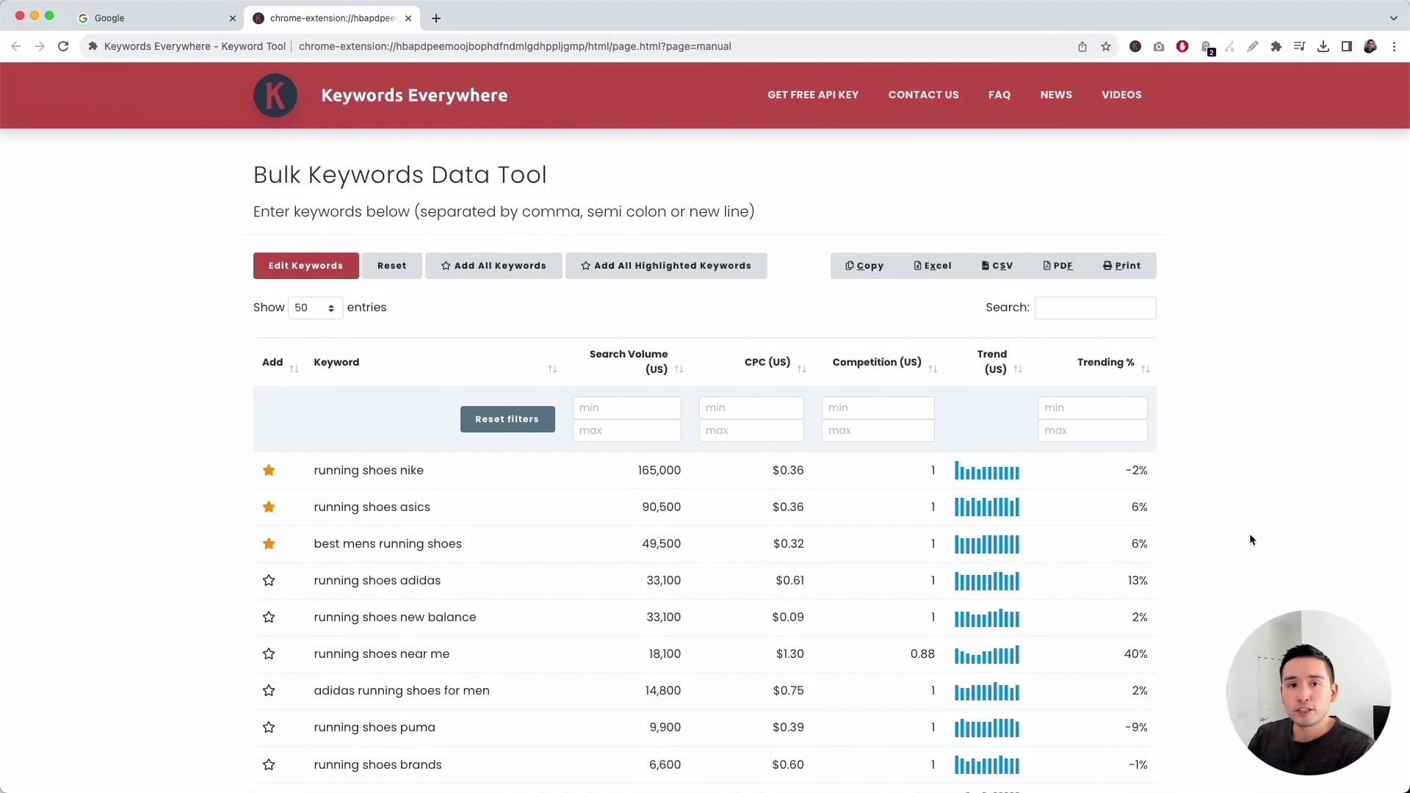
Step: Switch to the Bulk Trends Data tool, review its 1000-keyword limit and keep Duration at All Time
{"action": "left_click", "coordinate": [1135, 46]}
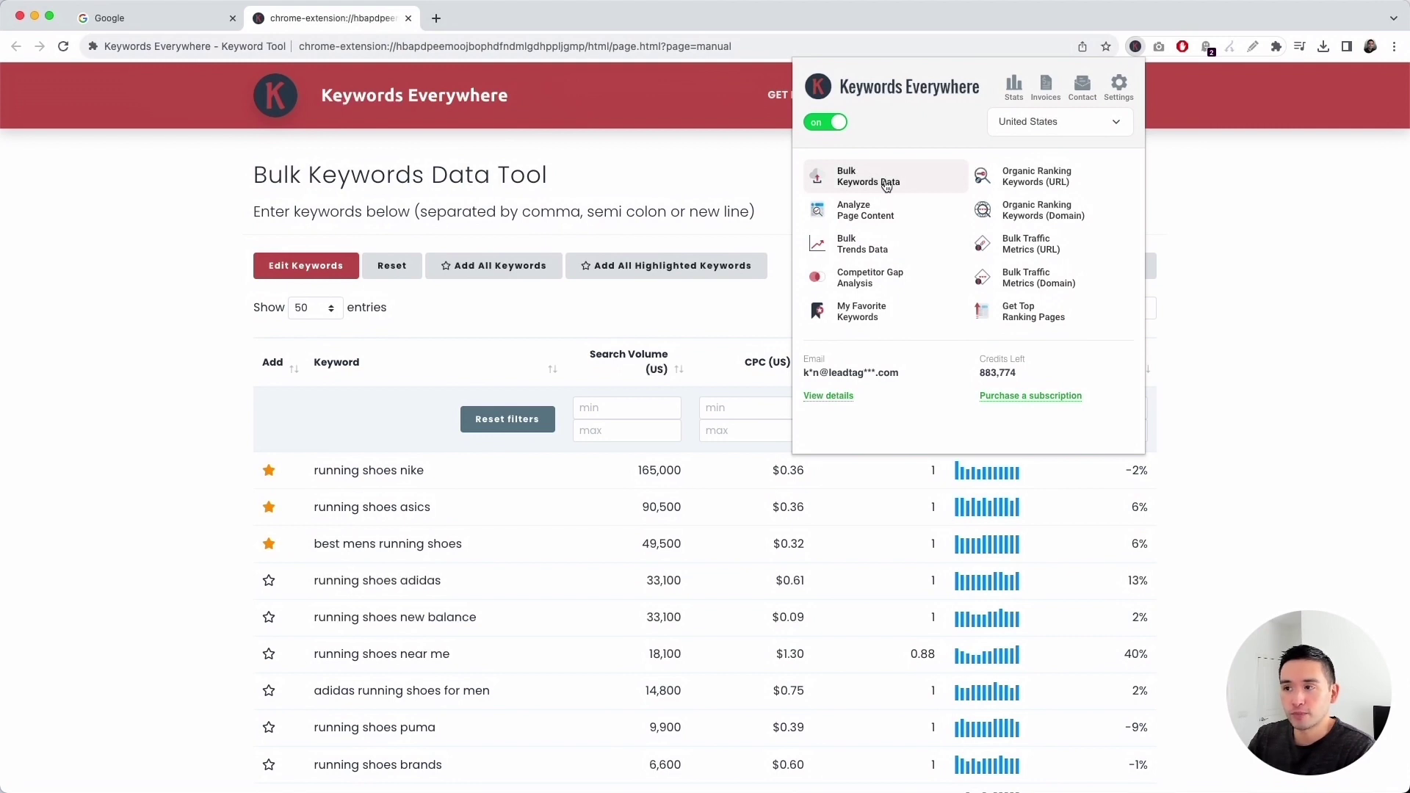
{"action": "left_click", "coordinate": [900, 245]}
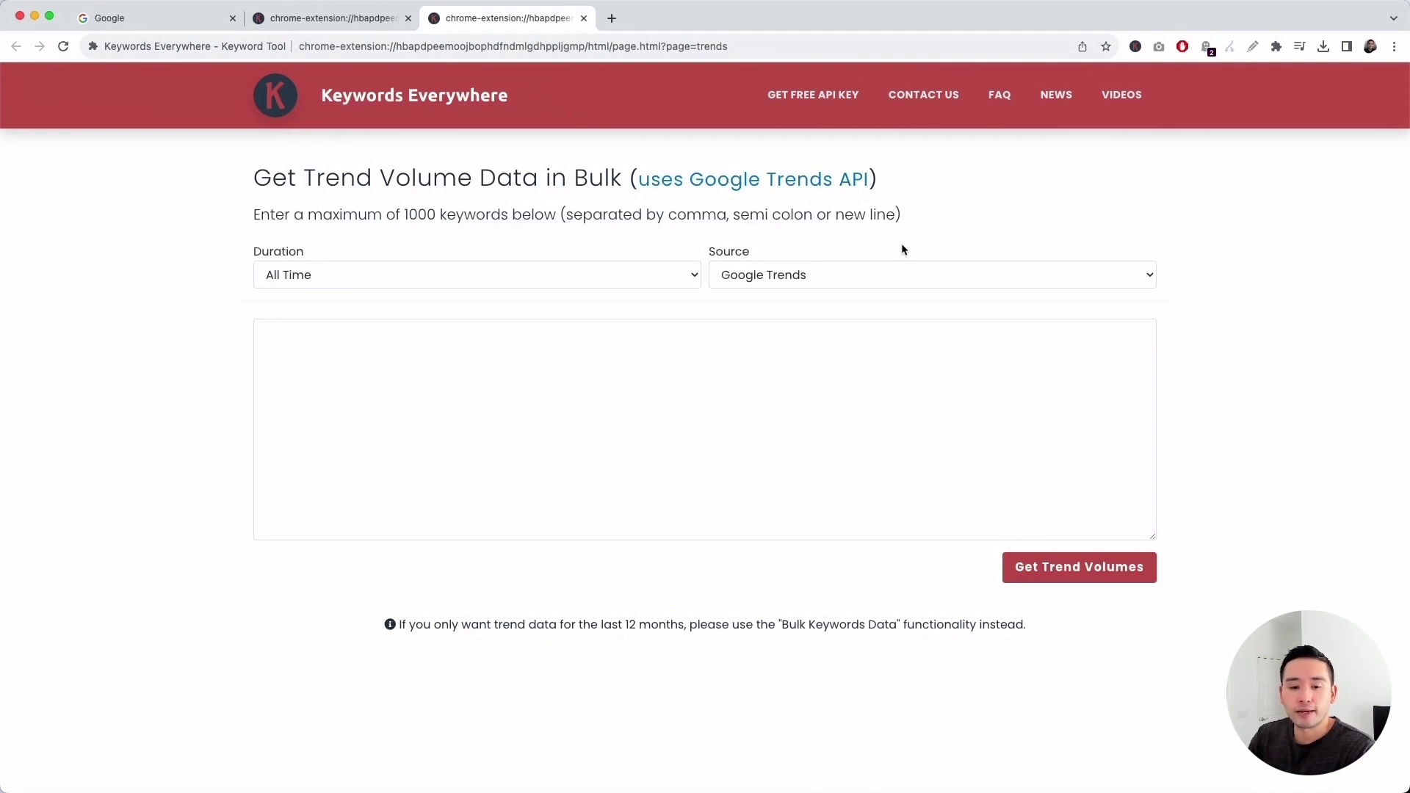
{"action": "left_click_drag", "start_coordinate": [402, 216], "coordinate": [541, 217]}
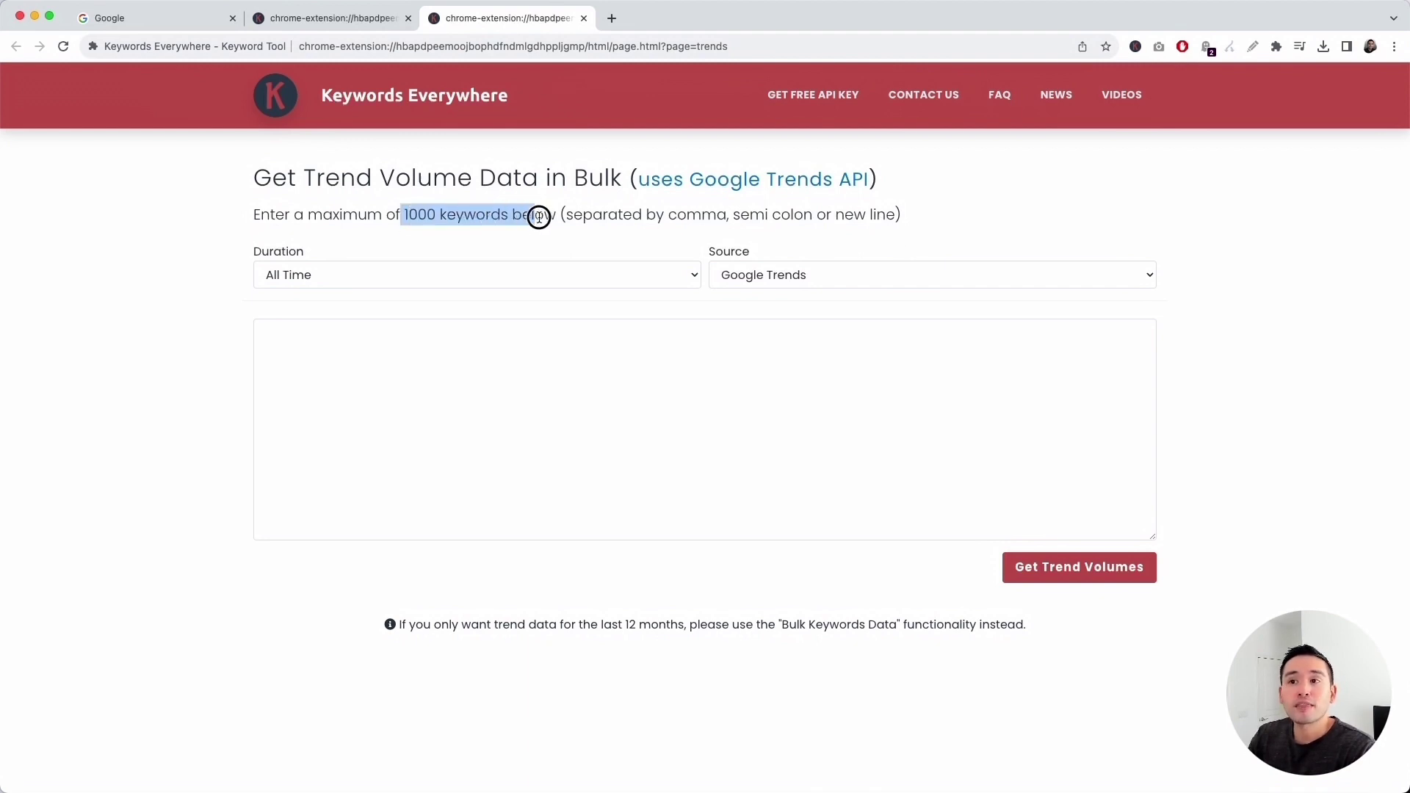
{"action": "left_click", "coordinate": [378, 22]}
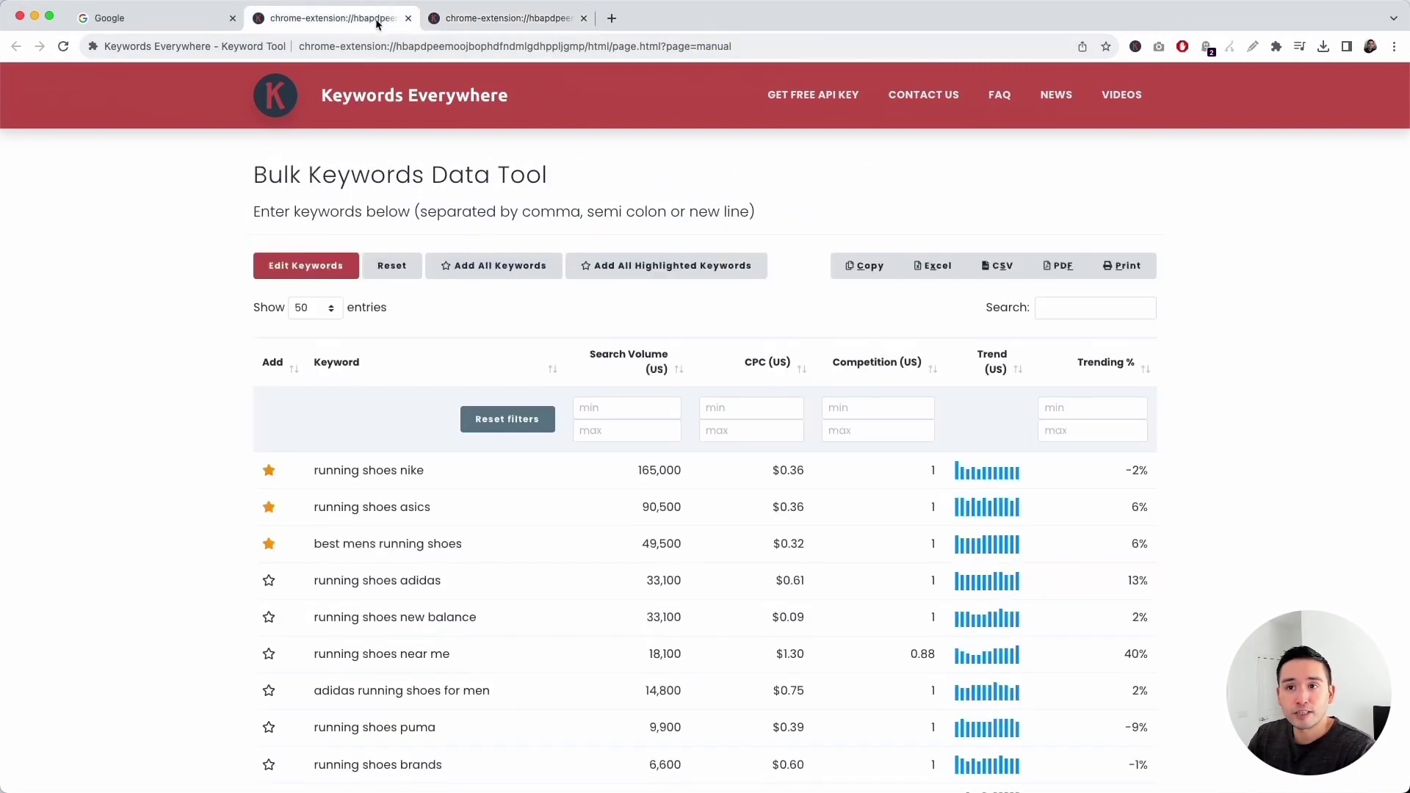
{"action": "left_click", "coordinate": [527, 22]}
{"action": "left_click", "coordinate": [694, 278]}
{"action": "left_click", "coordinate": [843, 232]}
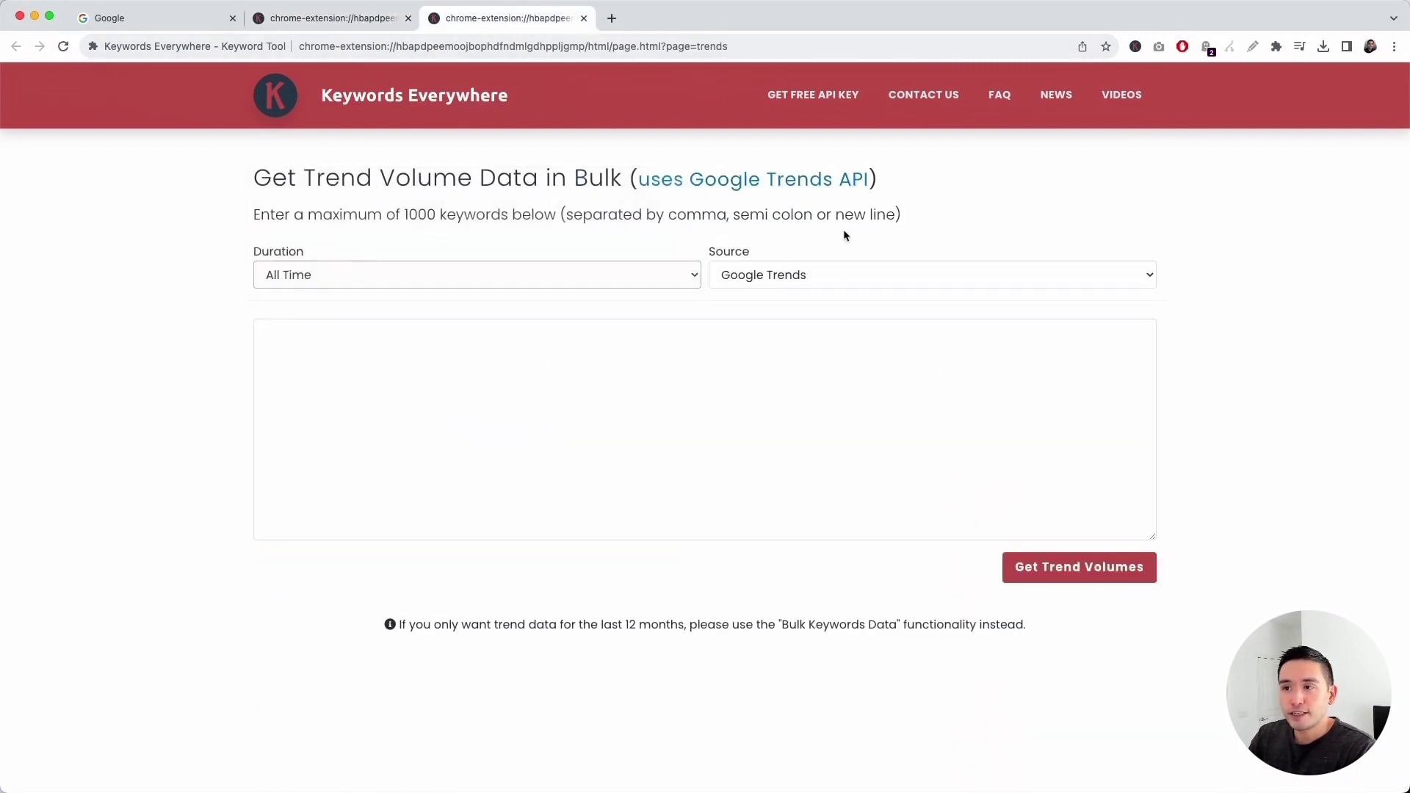
Step: Paste the 40 spreadsheet keywords and run Get Trend Volumes
{"action": "key", "text": "super+Tab"}
{"action": "key", "text": "cmd+c"}
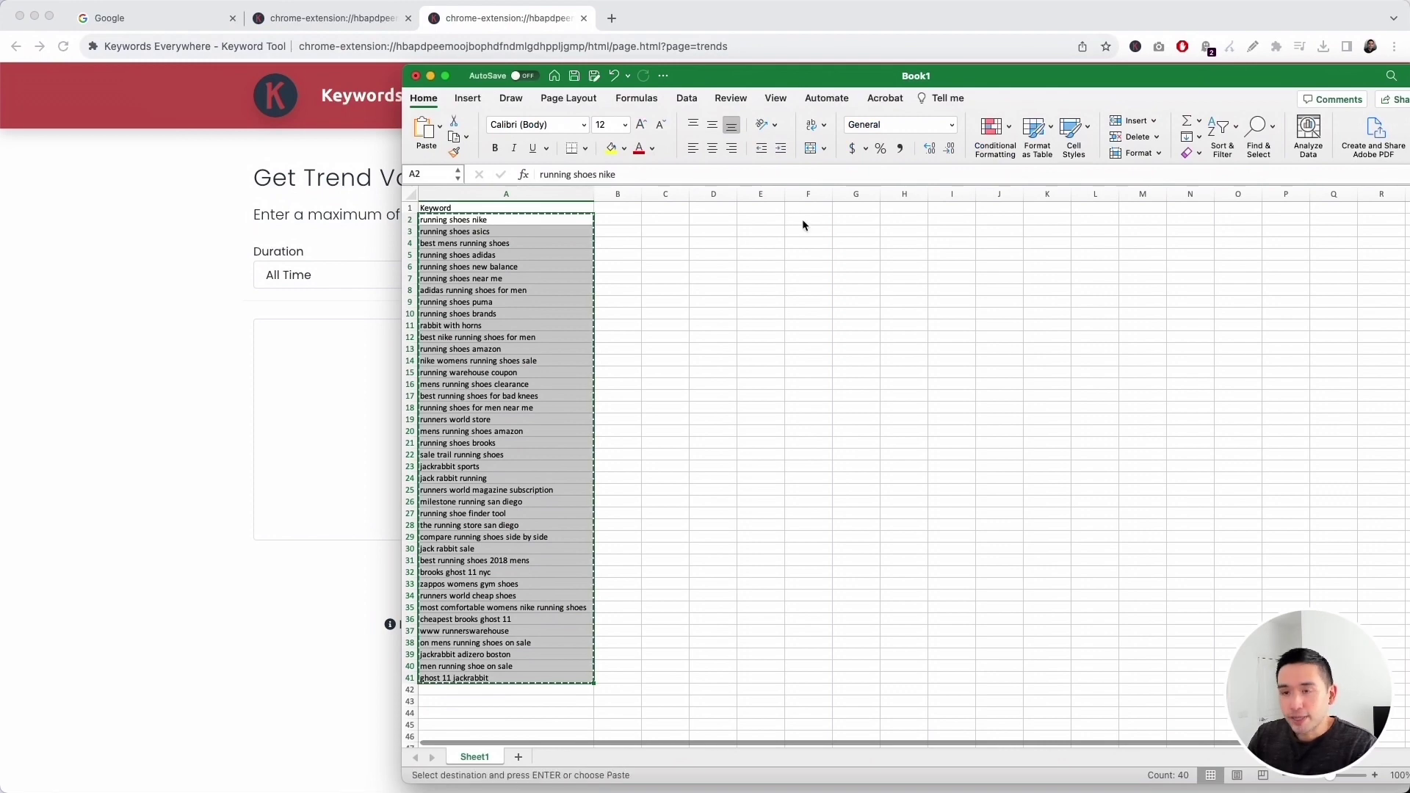
{"action": "left_click", "coordinate": [222, 250]}
{"action": "left_click", "coordinate": [320, 362]}
{"action": "key", "text": "super+v"}
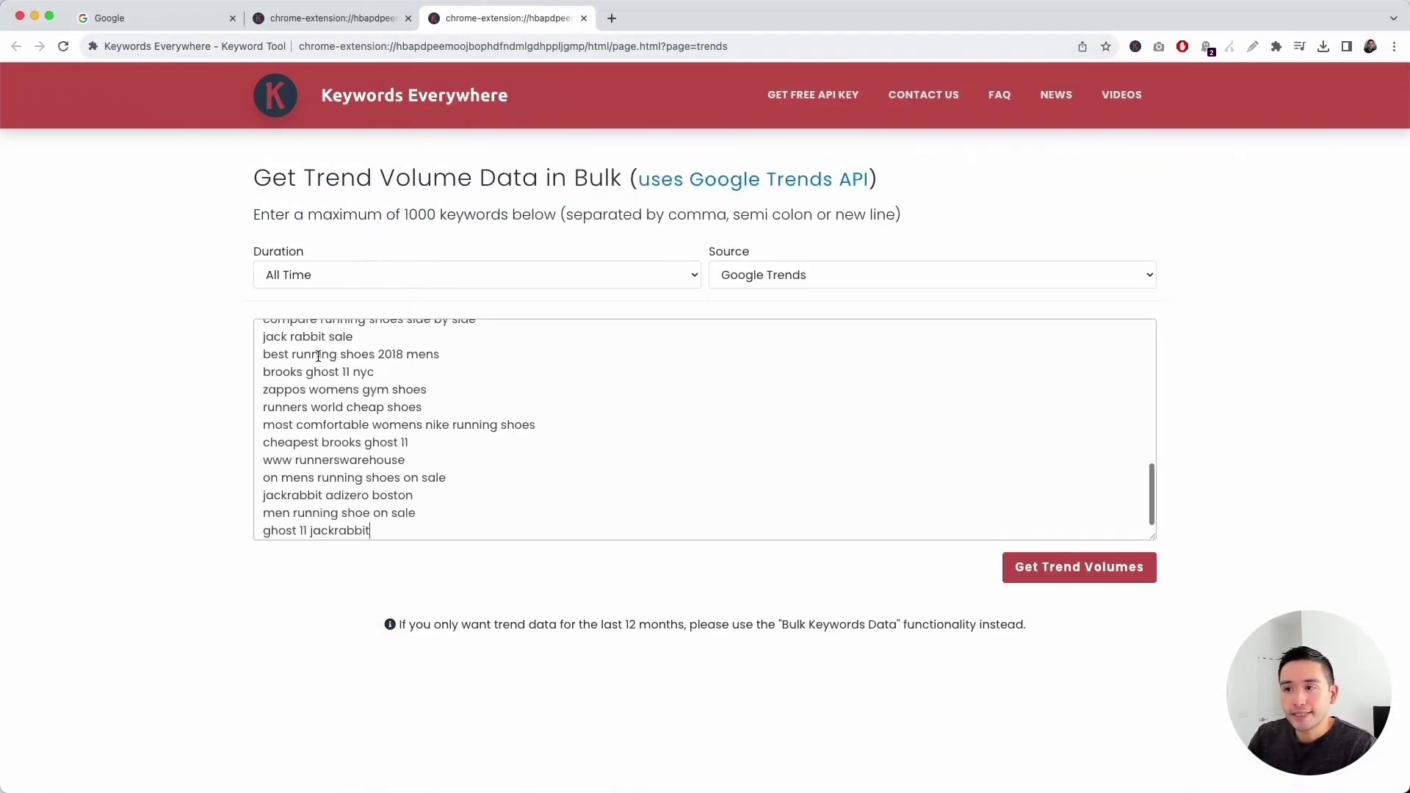
{"action": "left_click", "coordinate": [1051, 571]}
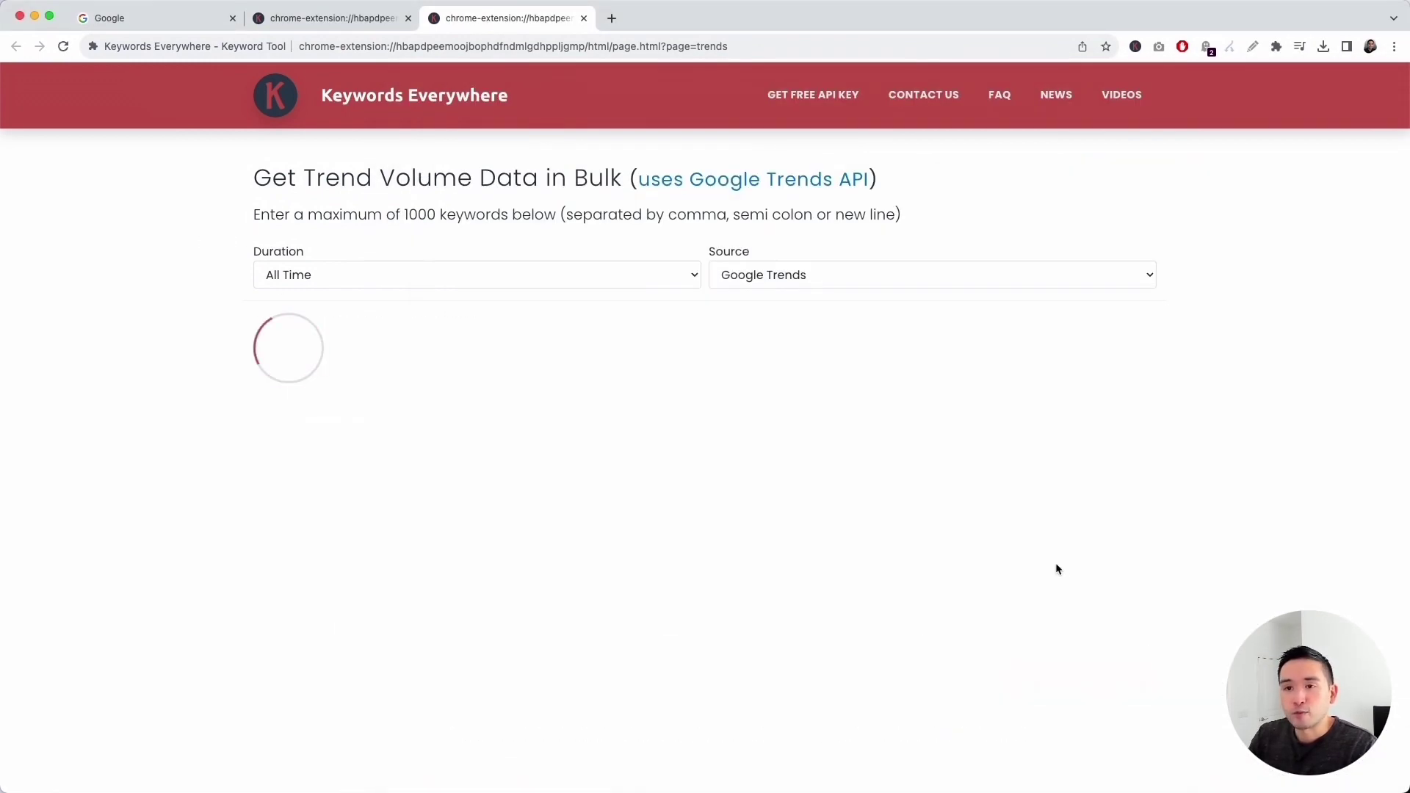
{"action": "scroll", "coordinate": [446, 486], "scroll_direction": "down", "scroll_amount": 2}
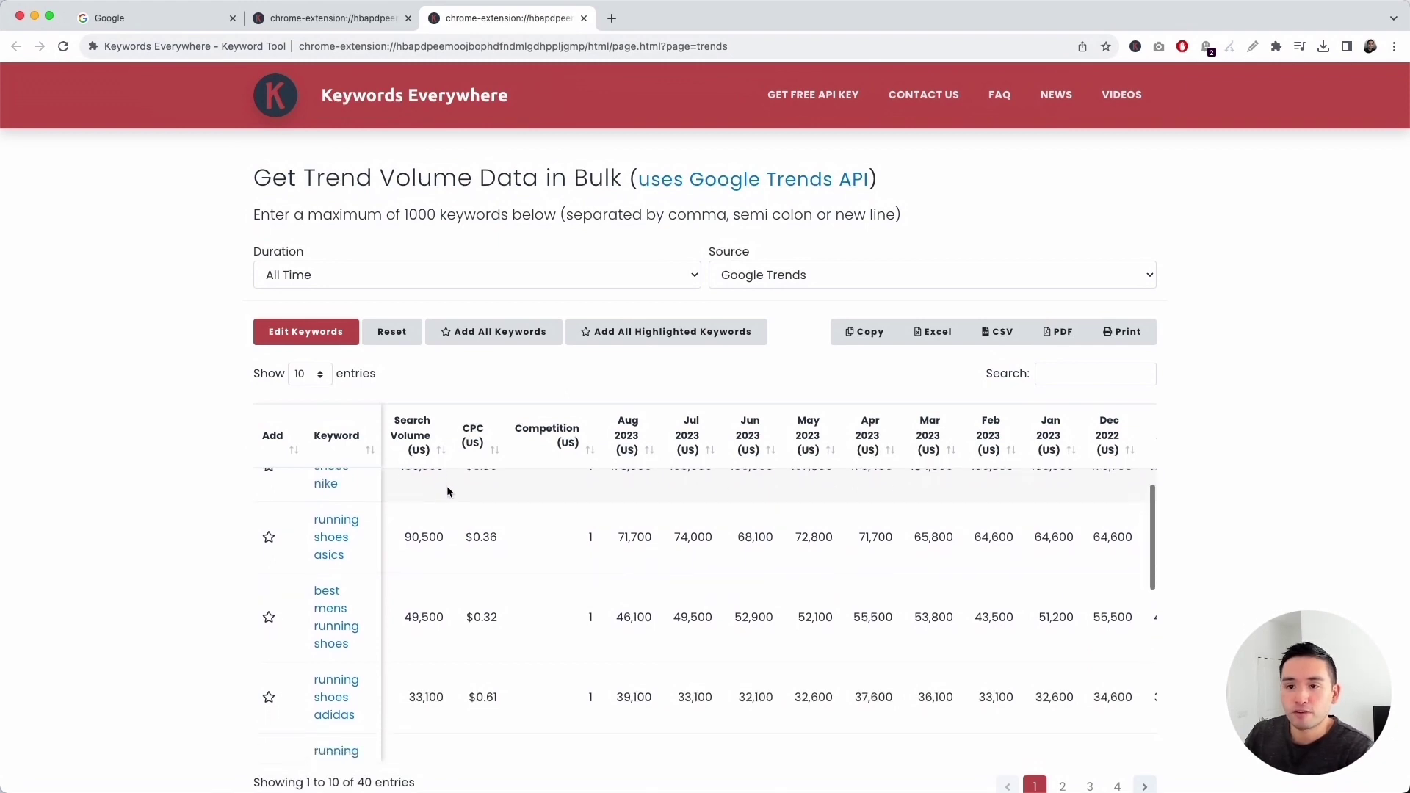
{"action": "scroll", "coordinate": [446, 486], "scroll_direction": "down", "scroll_amount": 1}
{"action": "scroll", "coordinate": [447, 486], "scroll_direction": "down", "scroll_amount": 1}
{"action": "scroll", "coordinate": [449, 486], "scroll_direction": "down", "scroll_amount": 1}
{"action": "scroll", "coordinate": [449, 489], "scroll_direction": "down", "scroll_amount": 1}
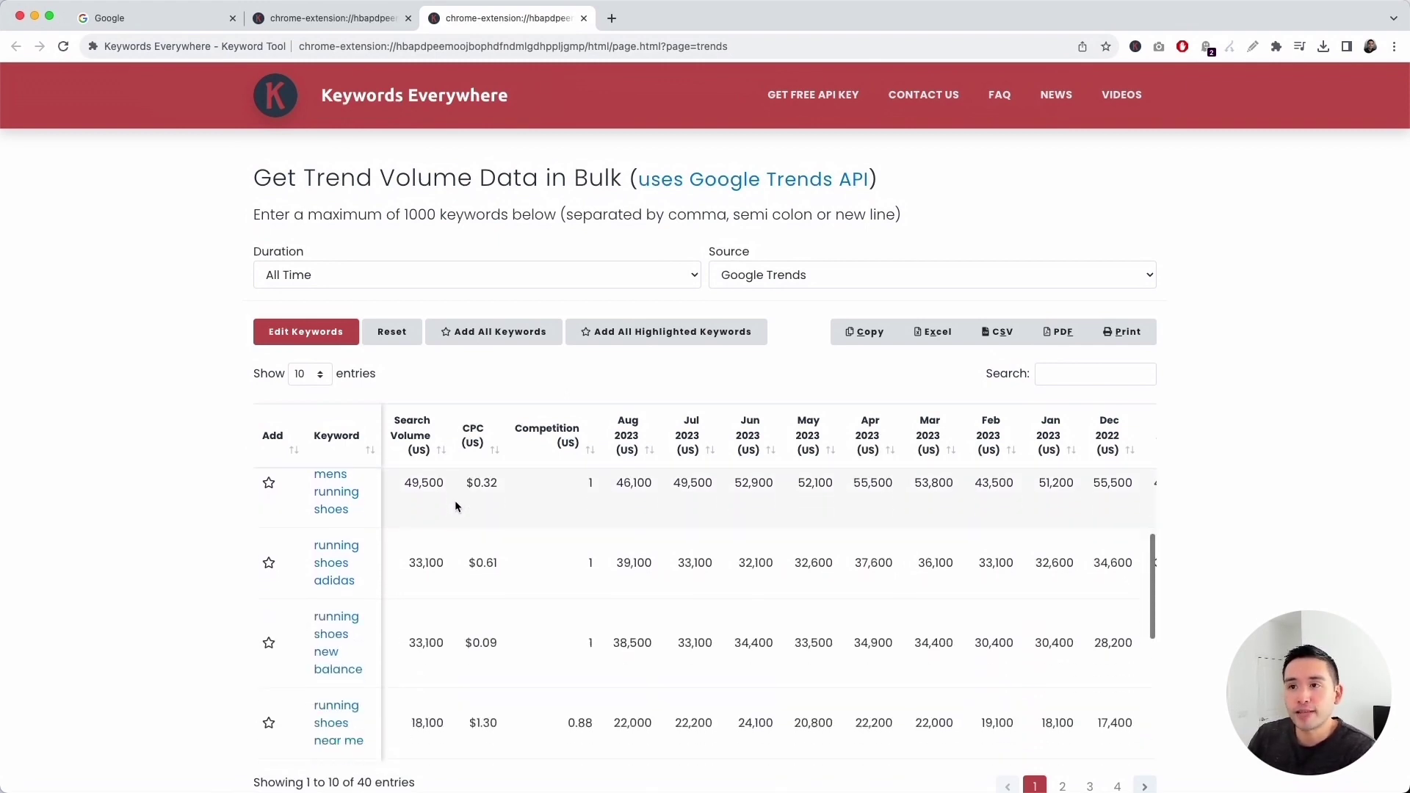
{"action": "scroll", "coordinate": [455, 501], "scroll_direction": "down", "scroll_amount": 3}
{"action": "scroll", "coordinate": [455, 500], "scroll_direction": "down", "scroll_amount": 2}
{"action": "scroll", "coordinate": [455, 500], "scroll_direction": "down", "scroll_amount": 2}
{"action": "scroll", "coordinate": [455, 500], "scroll_direction": "down", "scroll_amount": 2}
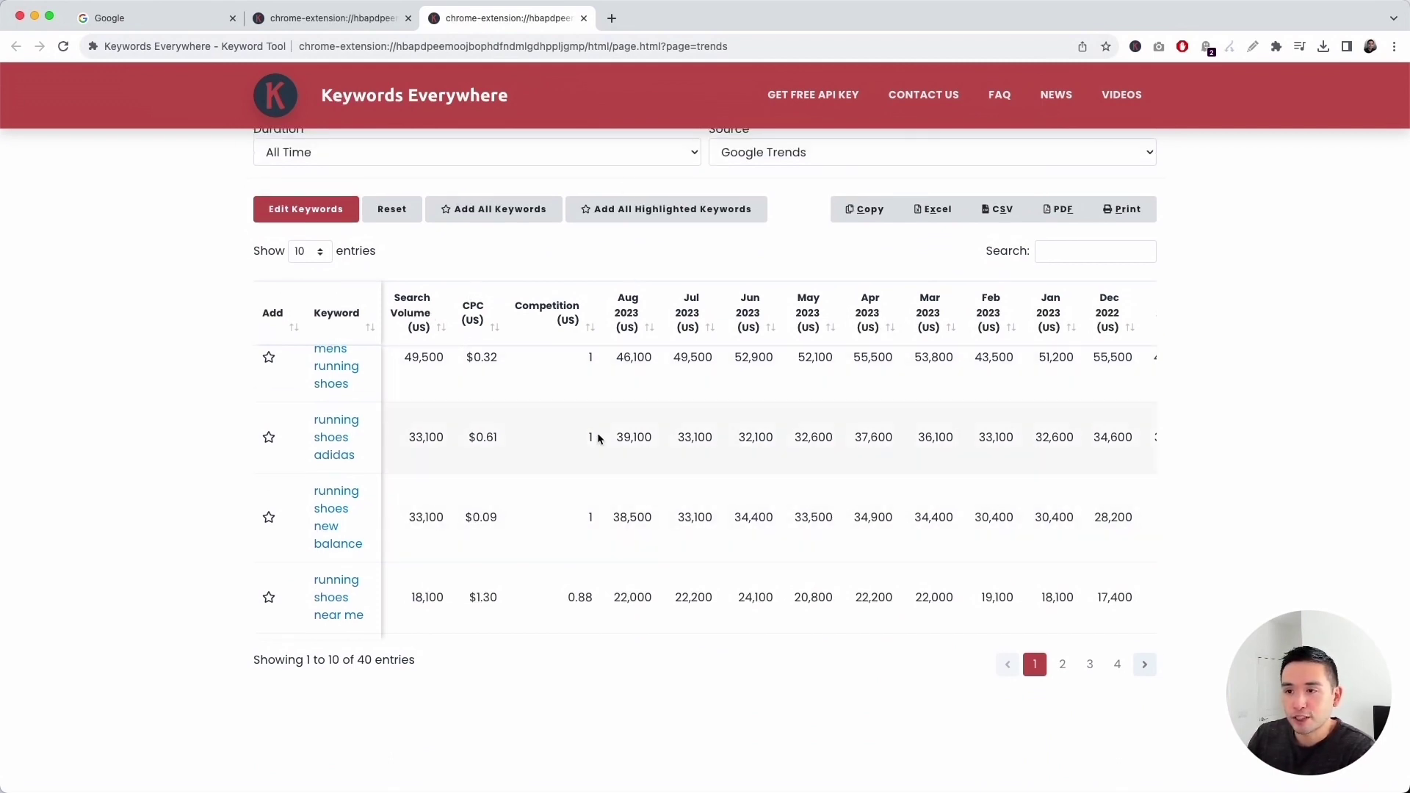
{"action": "scroll", "coordinate": [655, 364], "scroll_direction": "up", "scroll_amount": 2}
{"action": "scroll", "coordinate": [653, 384], "scroll_direction": "up", "scroll_amount": 1}
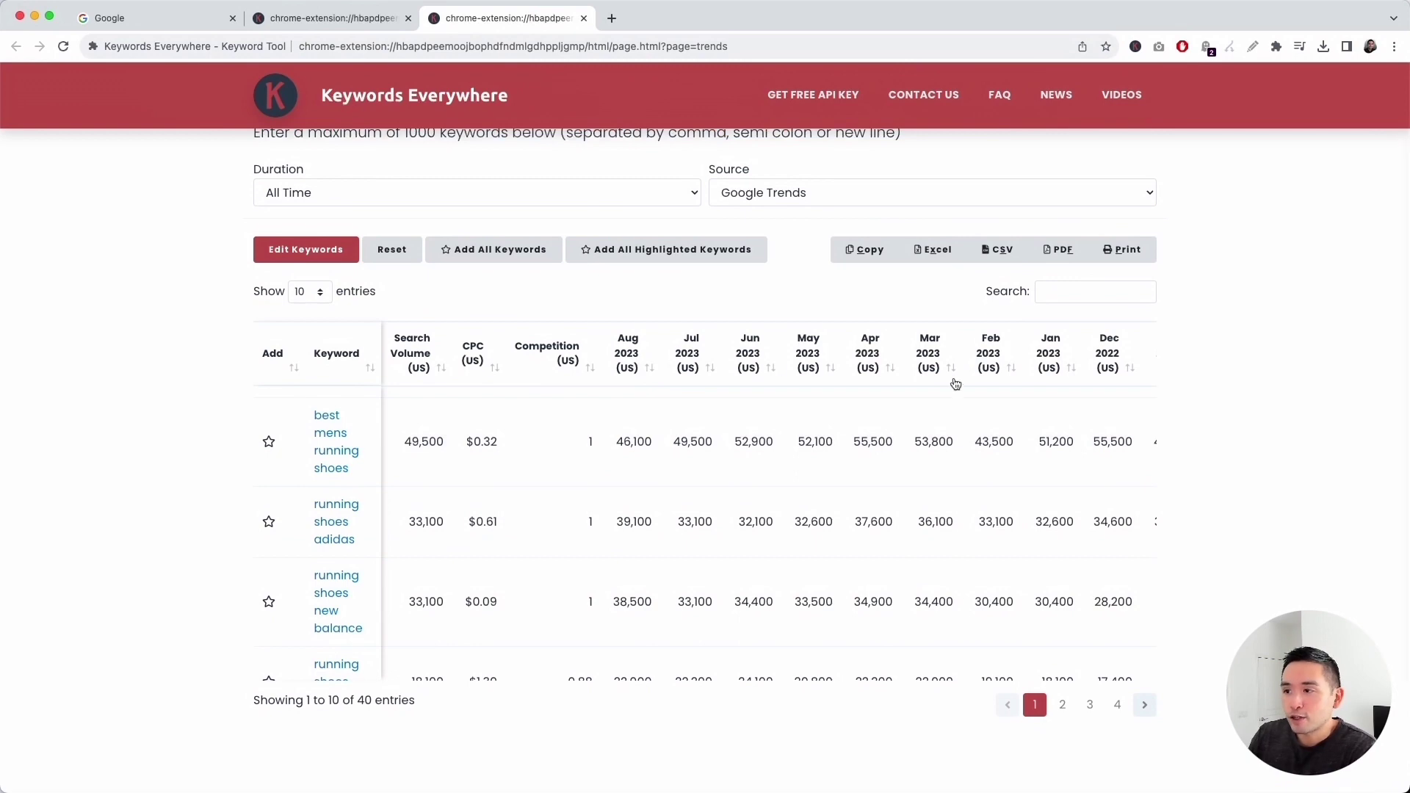
{"action": "scroll", "coordinate": [982, 502], "scroll_direction": "right", "scroll_amount": 3}
{"action": "scroll", "coordinate": [983, 502], "scroll_direction": "right", "scroll_amount": 3}
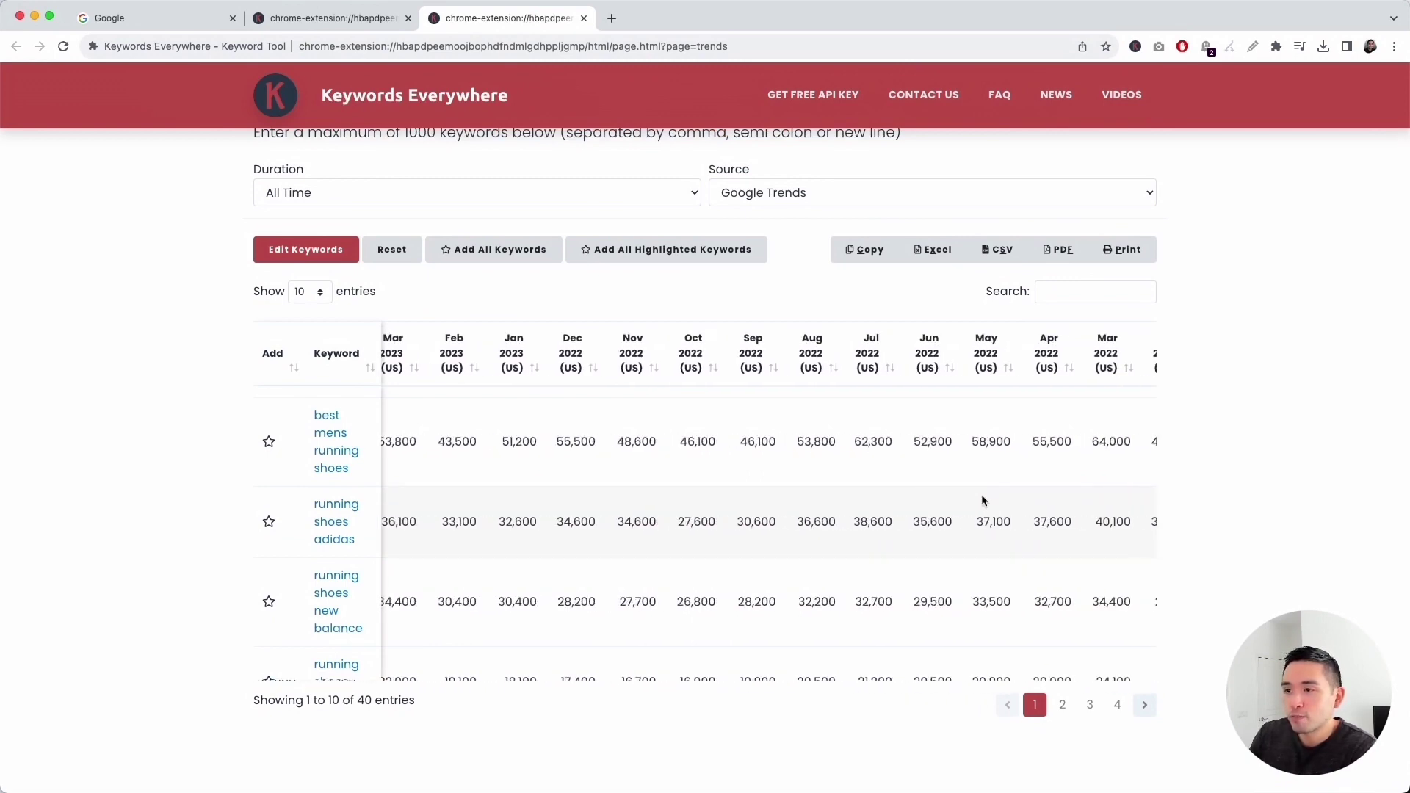
{"action": "left_click_drag", "start_coordinate": [513, 676], "coordinate": [1153, 665]}
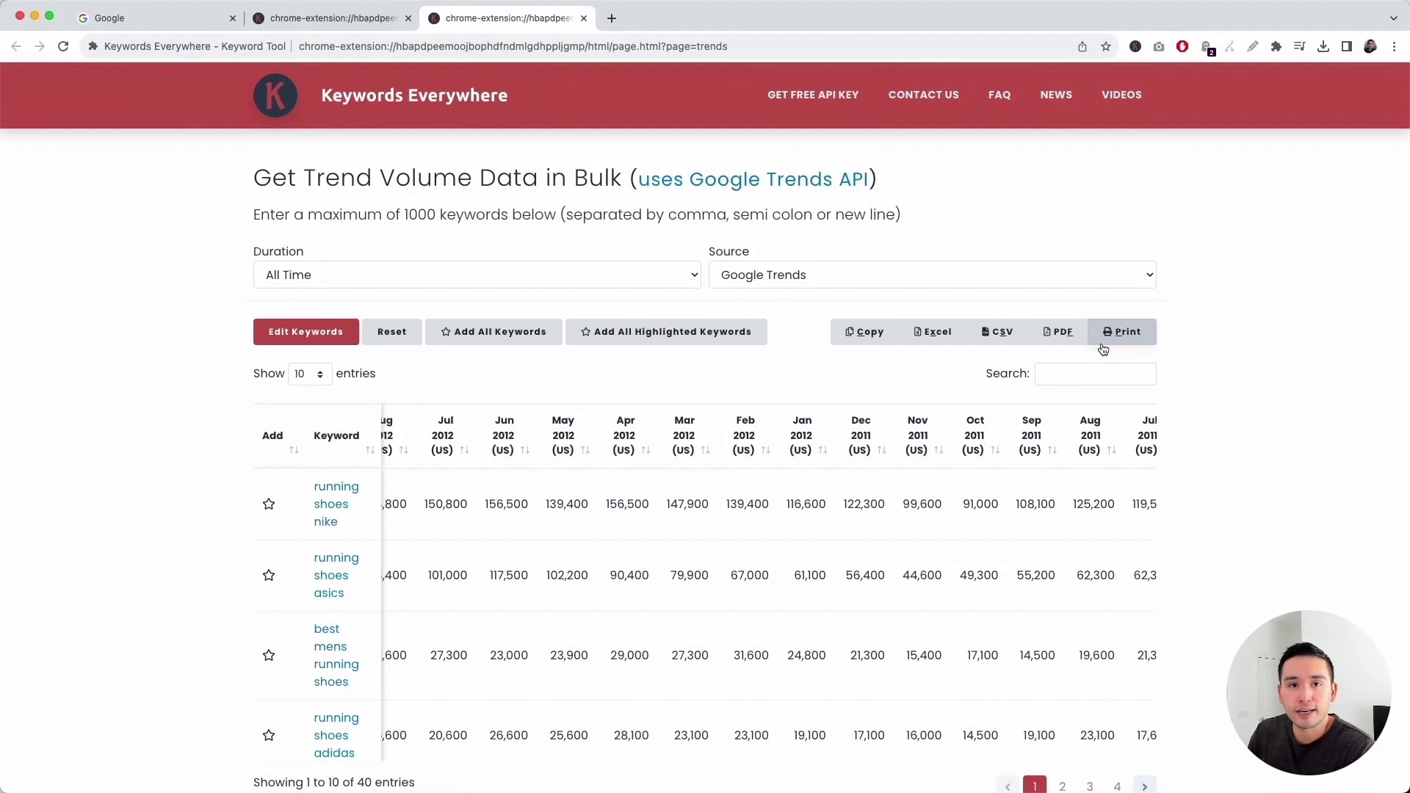
{"action": "scroll", "coordinate": [846, 482], "scroll_direction": "left", "scroll_amount": 5}
{"action": "scroll", "coordinate": [847, 482], "scroll_direction": "left", "scroll_amount": 2}
{"action": "scroll", "coordinate": [847, 482], "scroll_direction": "left", "scroll_amount": 1}
{"action": "scroll", "coordinate": [845, 481], "scroll_direction": "left", "scroll_amount": 2}
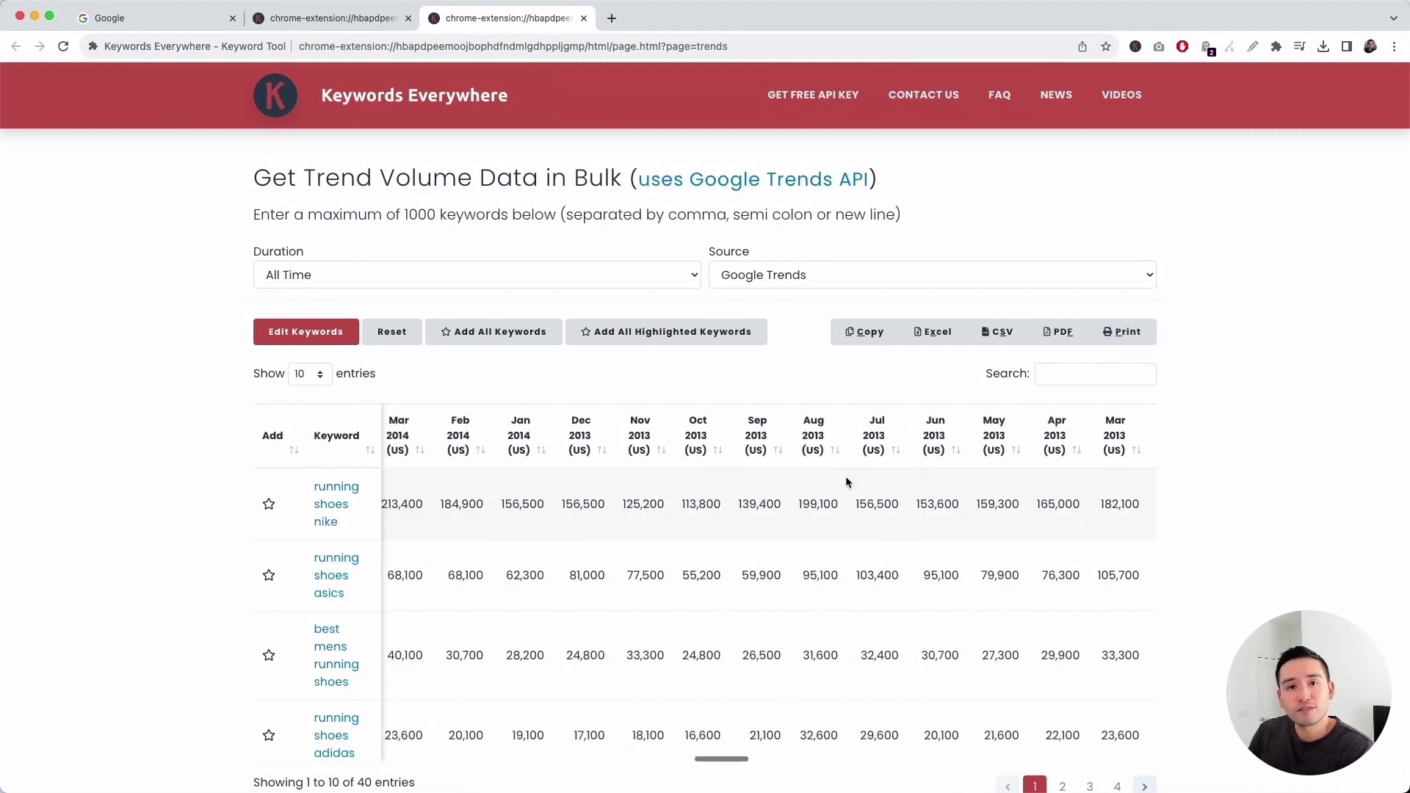
{"action": "scroll", "coordinate": [846, 480], "scroll_direction": "left", "scroll_amount": 1}
Step: Browse the trend results table's monthly volume columns back to January 2004
{"action": "left_click", "coordinate": [816, 365]}
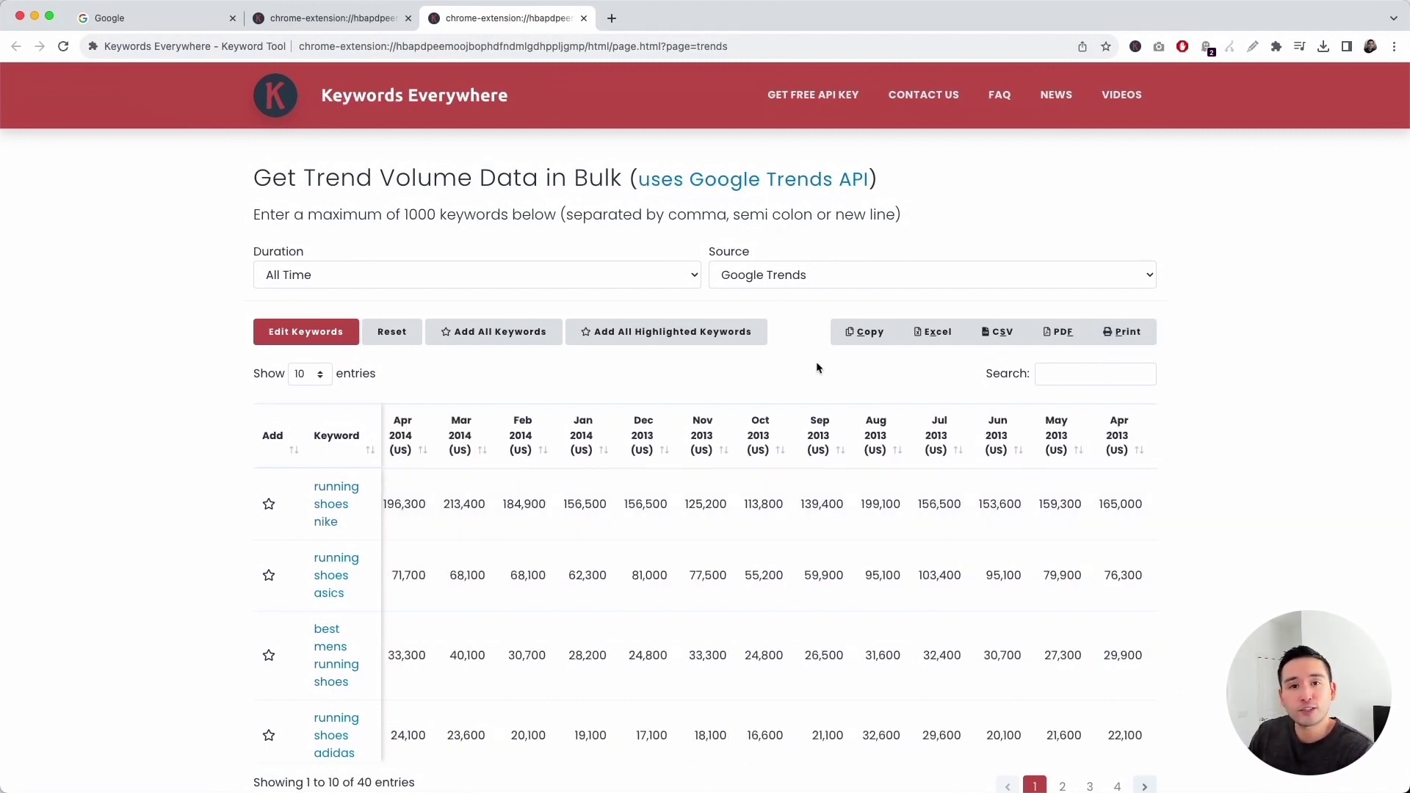